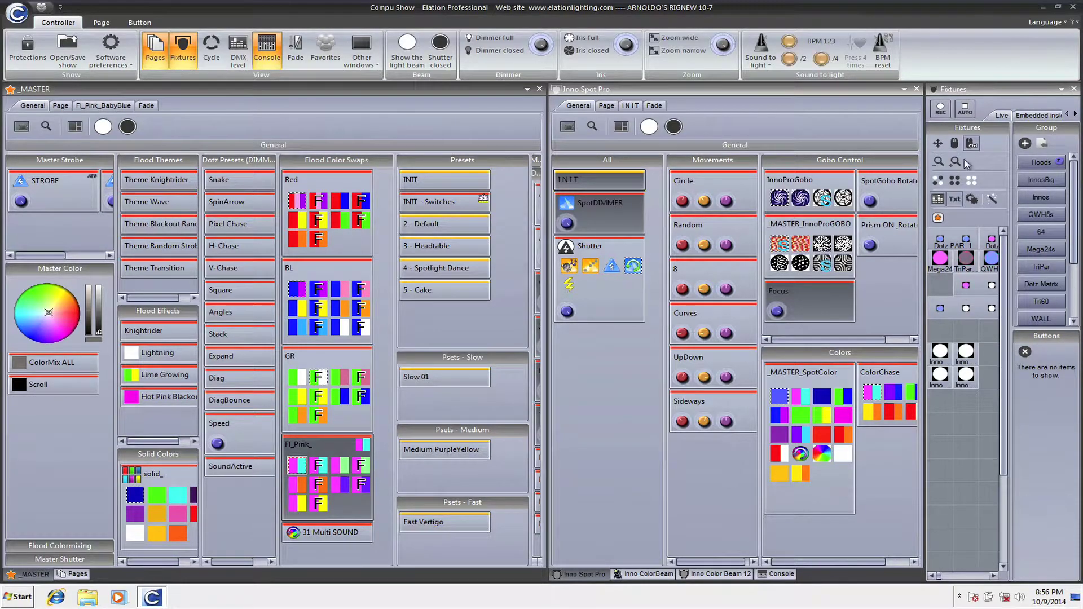
- Close the open Inno fixture pages and the Console window so the _MASTER page has the room
{"action": "left_click", "coordinate": [920, 95]}
{"action": "left_click", "coordinate": [917, 89]}
{"action": "left_click", "coordinate": [917, 90]}
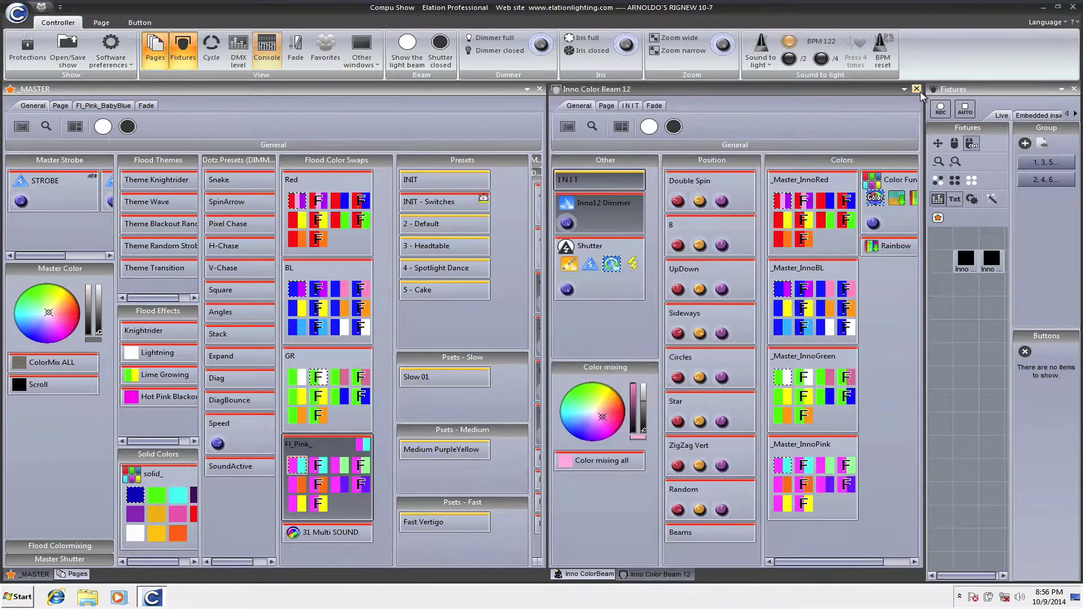
{"action": "key", "text": "XF86AudioMute"}
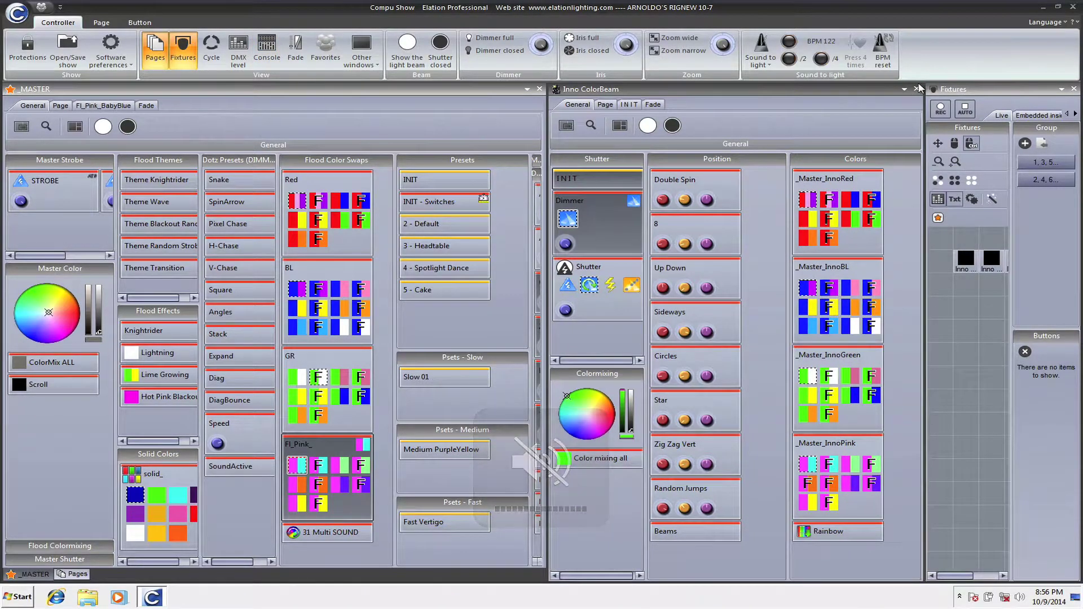
{"action": "left_click", "coordinate": [917, 89]}
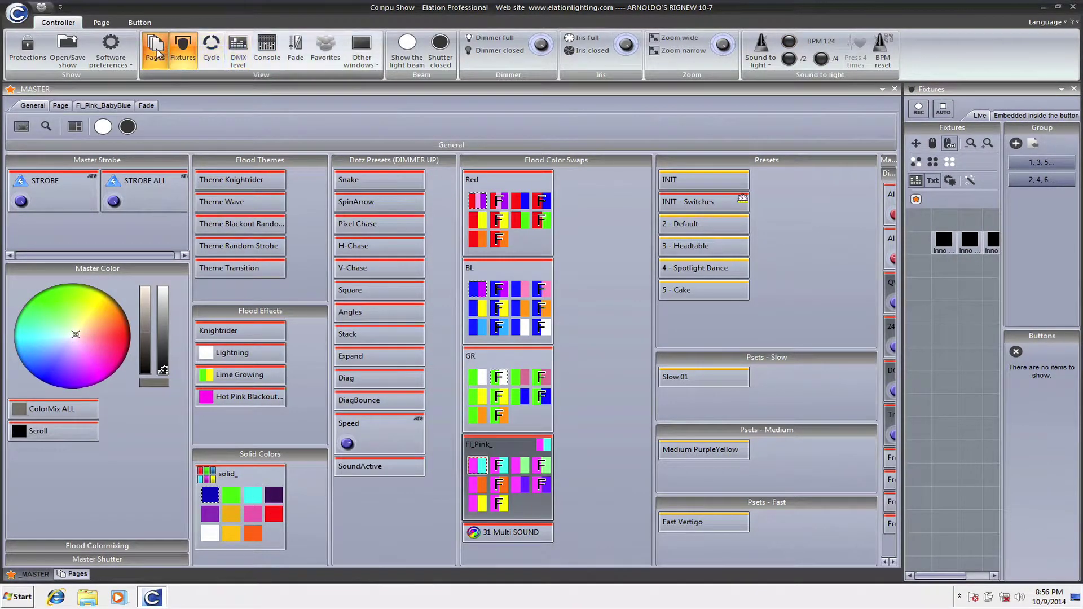
{"action": "left_click", "coordinate": [263, 51]}
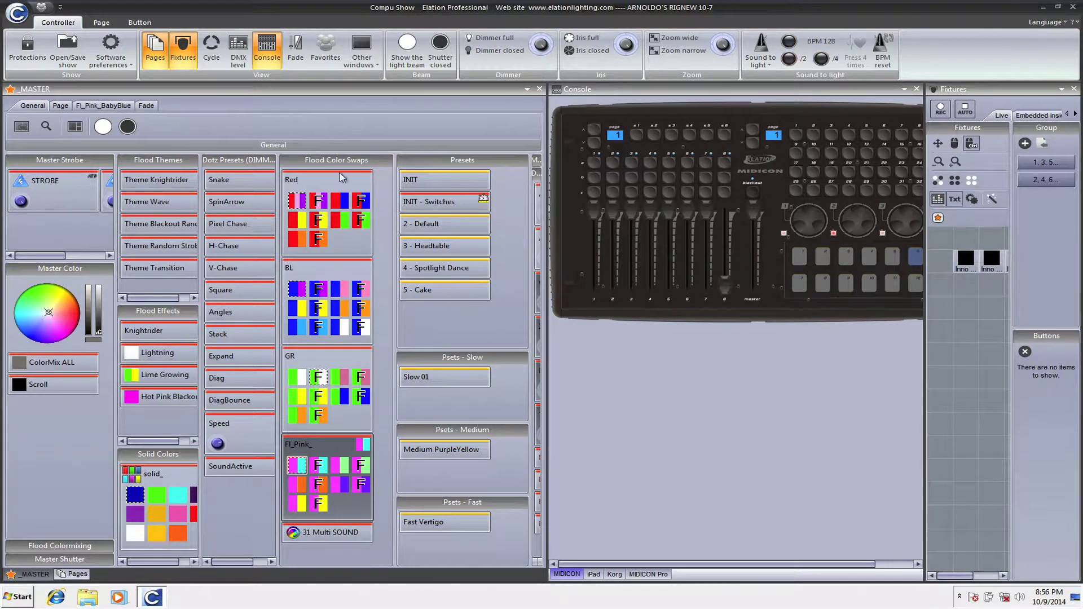
{"action": "left_click", "coordinate": [263, 50]}
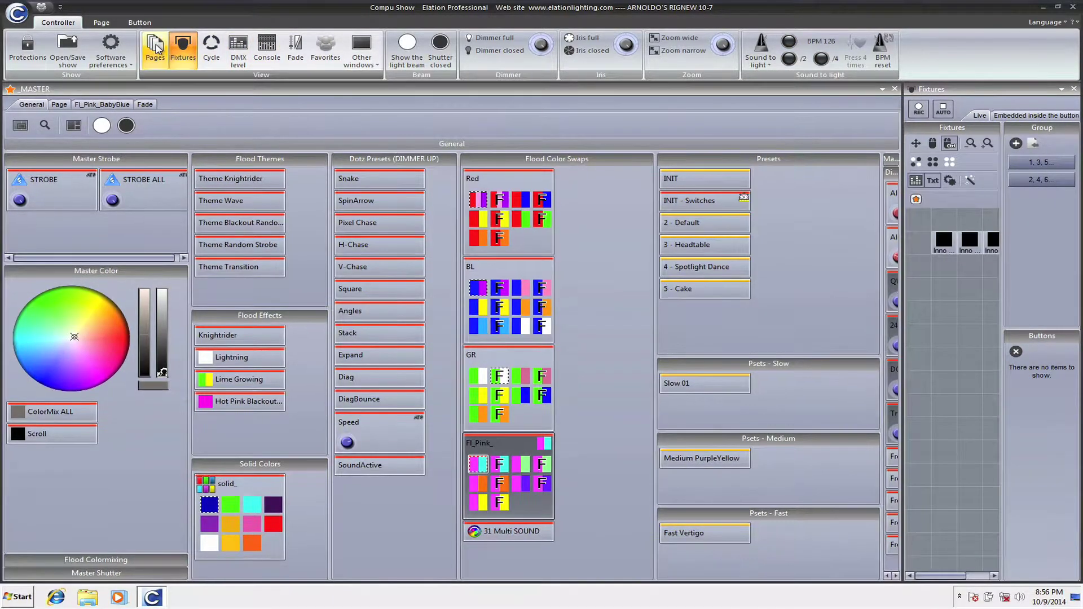
- Find the Ultra Hex Par3 page in the page list and make it visible
{"action": "left_click", "coordinate": [155, 50]}
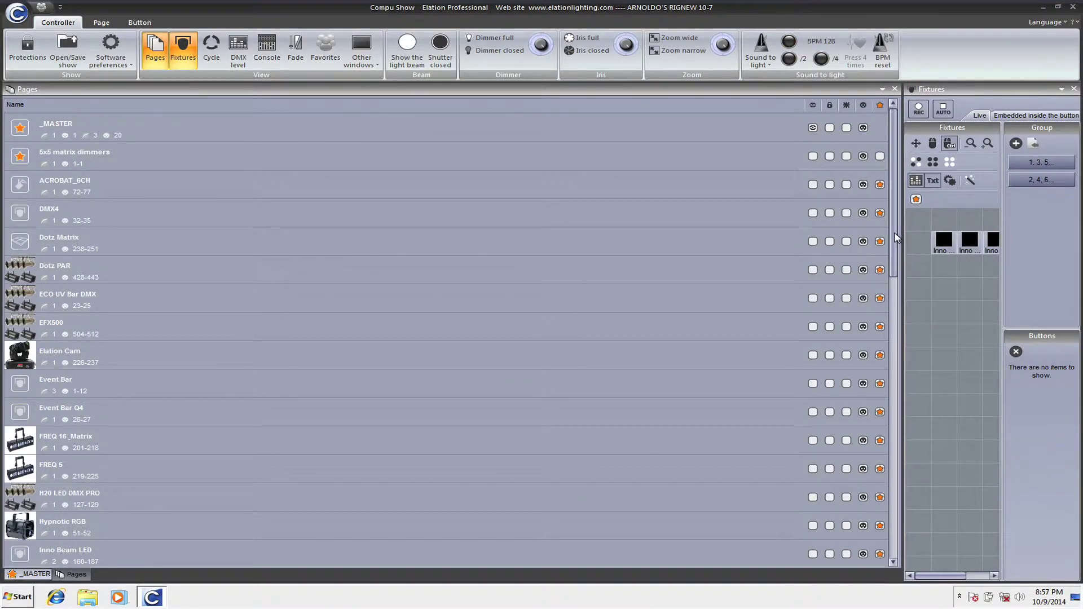
{"action": "scroll", "coordinate": [897, 238], "scroll_direction": "down", "scroll_amount": 5}
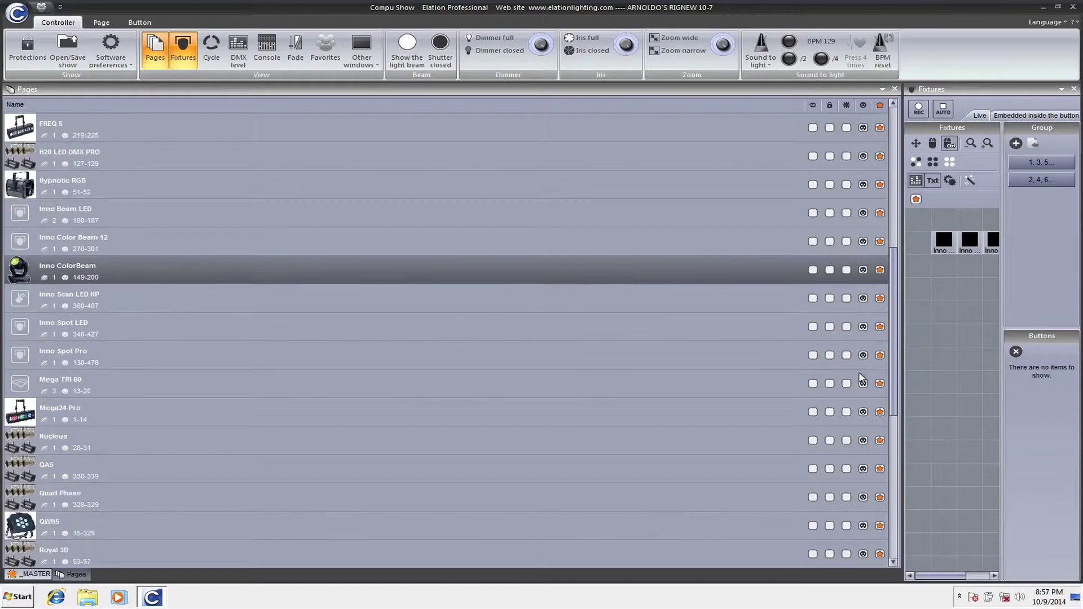
{"action": "scroll", "coordinate": [865, 441], "scroll_direction": "down", "scroll_amount": 3}
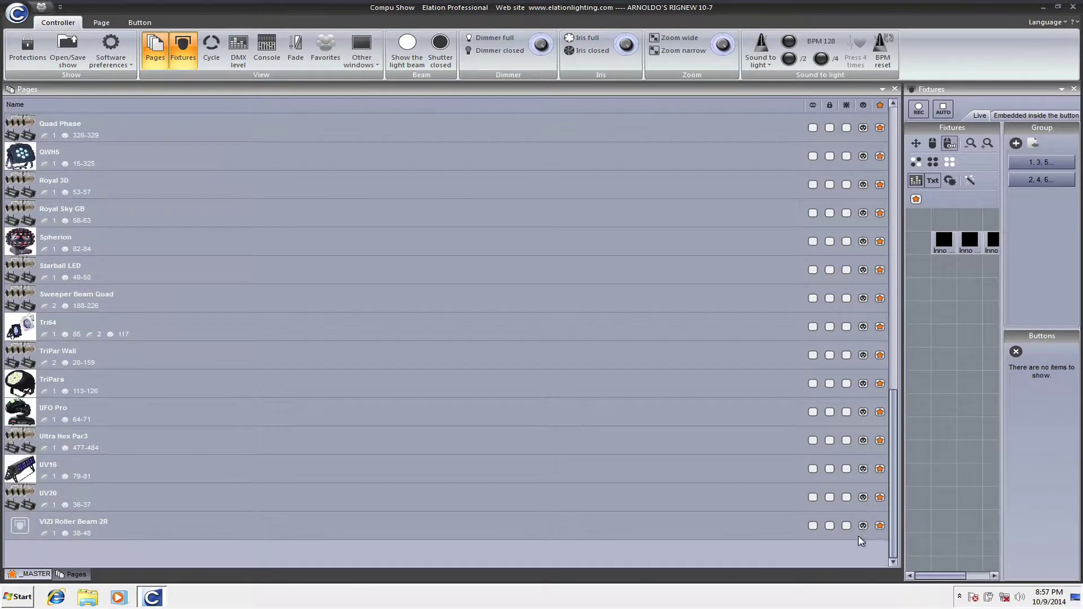
{"action": "left_click", "coordinate": [812, 440]}
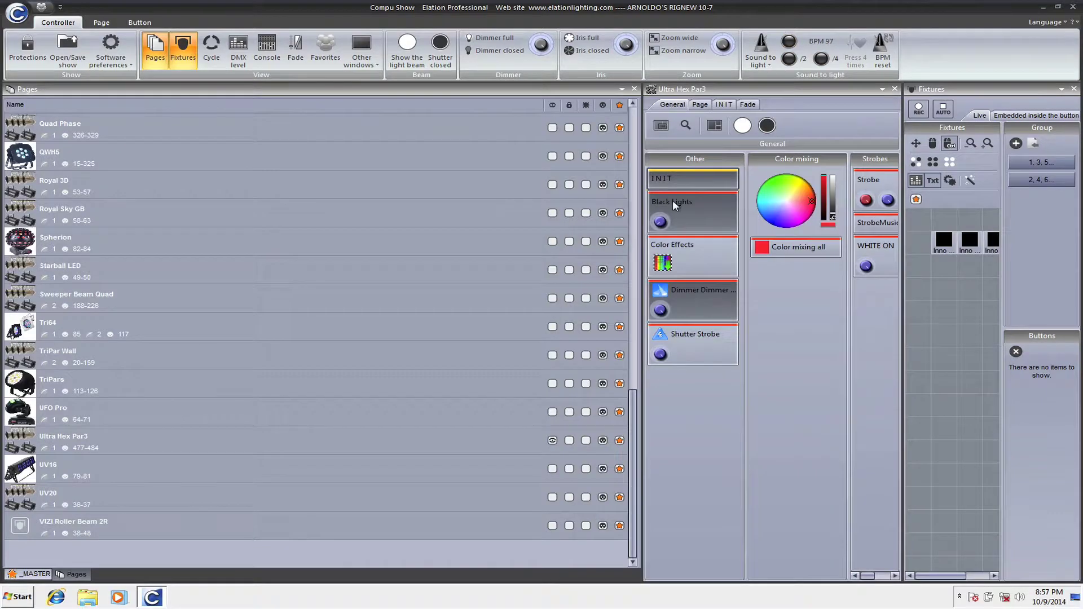
- Return to the _MASTER page, dock the Ultra Hex Par3 page together with the Fixtures window, and widen that area
{"action": "left_click", "coordinate": [47, 574]}
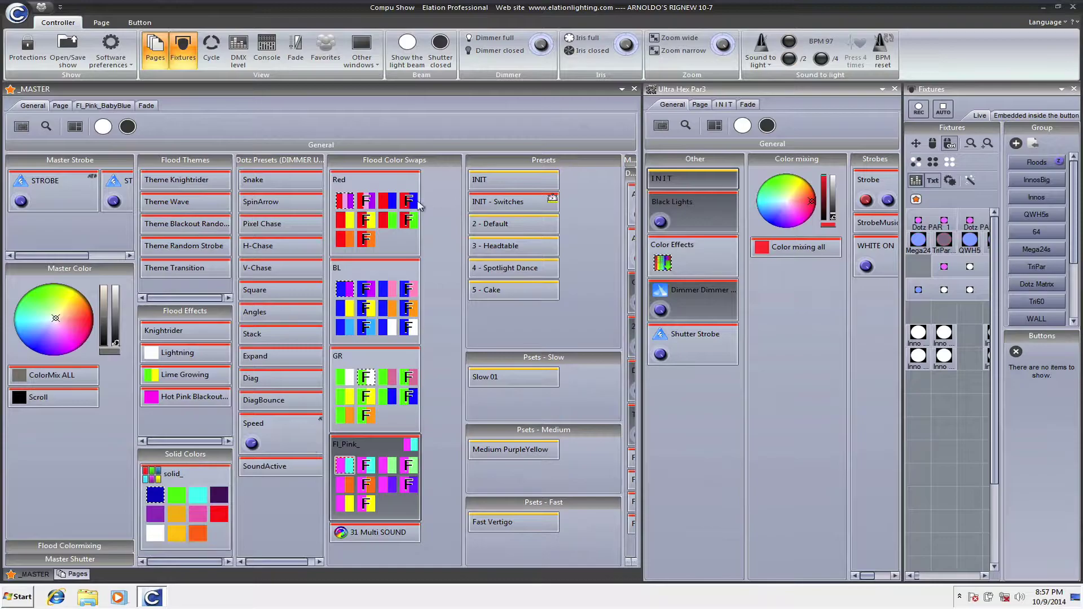
{"action": "left_click_drag", "start_coordinate": [679, 93], "coordinate": [982, 330]}
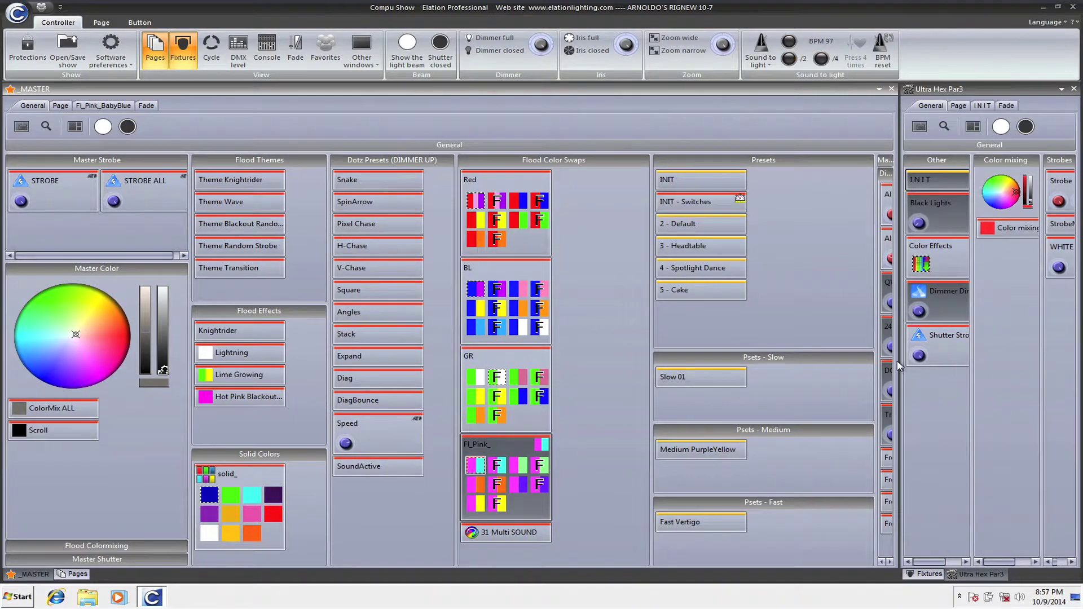
{"action": "left_click_drag", "start_coordinate": [900, 368], "coordinate": [725, 368]}
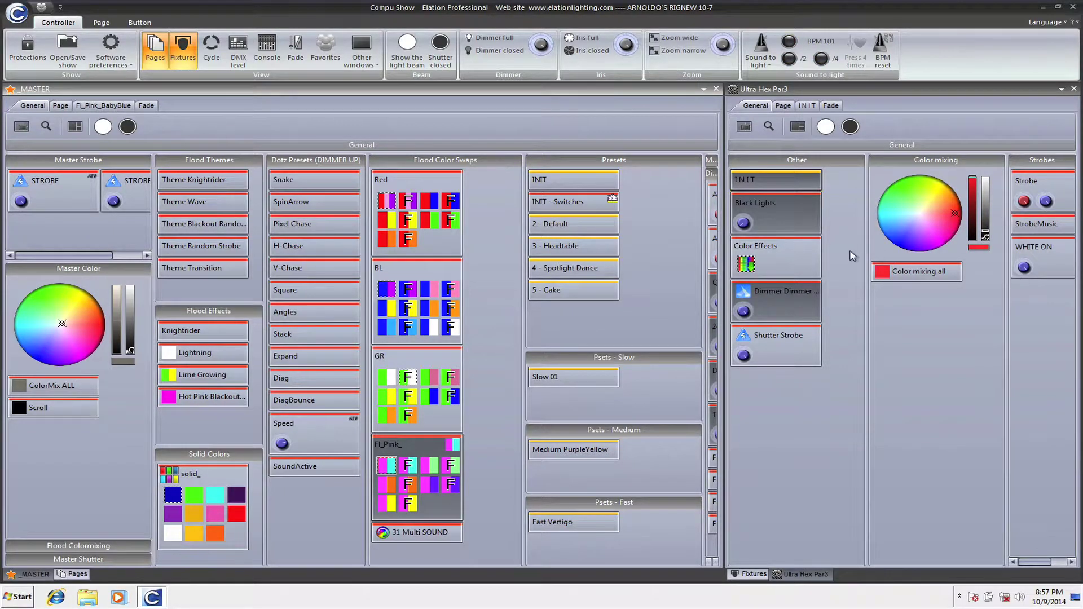
- Trigger the Dimmer, INIT and Black Lights switches on the Ultra Hex Par3 page and try the Black Lights level fader
{"action": "left_click", "coordinate": [780, 305]}
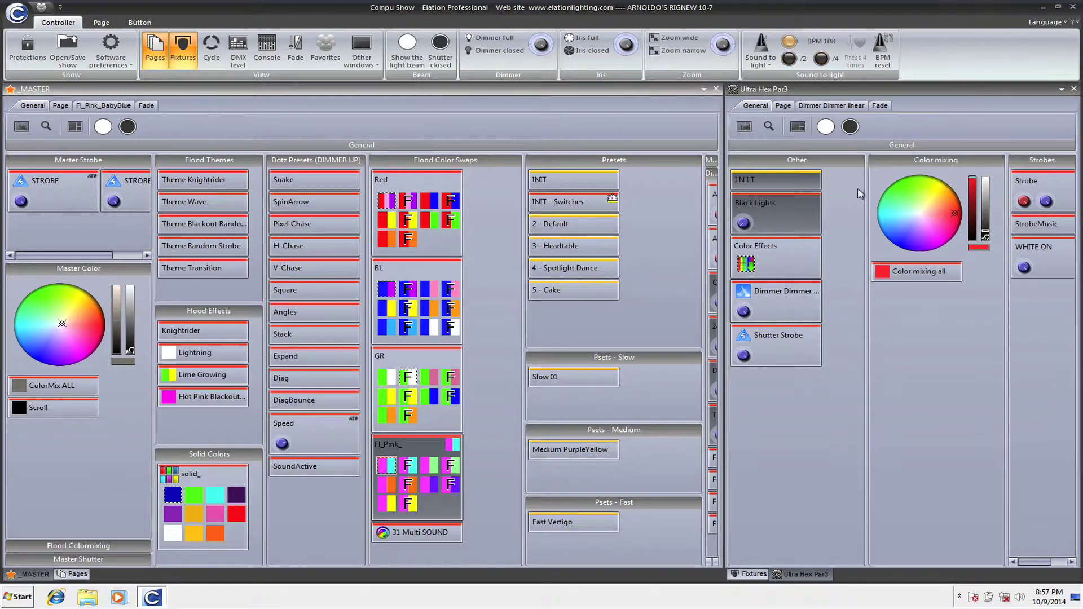
{"action": "left_click", "coordinate": [809, 181]}
{"action": "left_click", "coordinate": [777, 212]}
{"action": "left_click", "coordinate": [740, 212]}
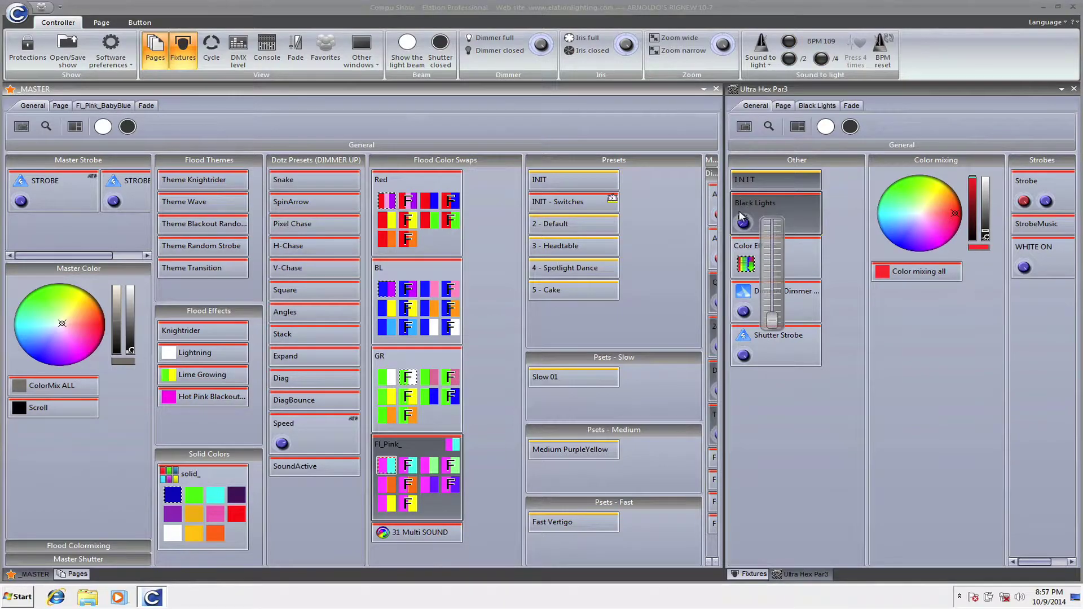
{"action": "left_click", "coordinate": [743, 223]}
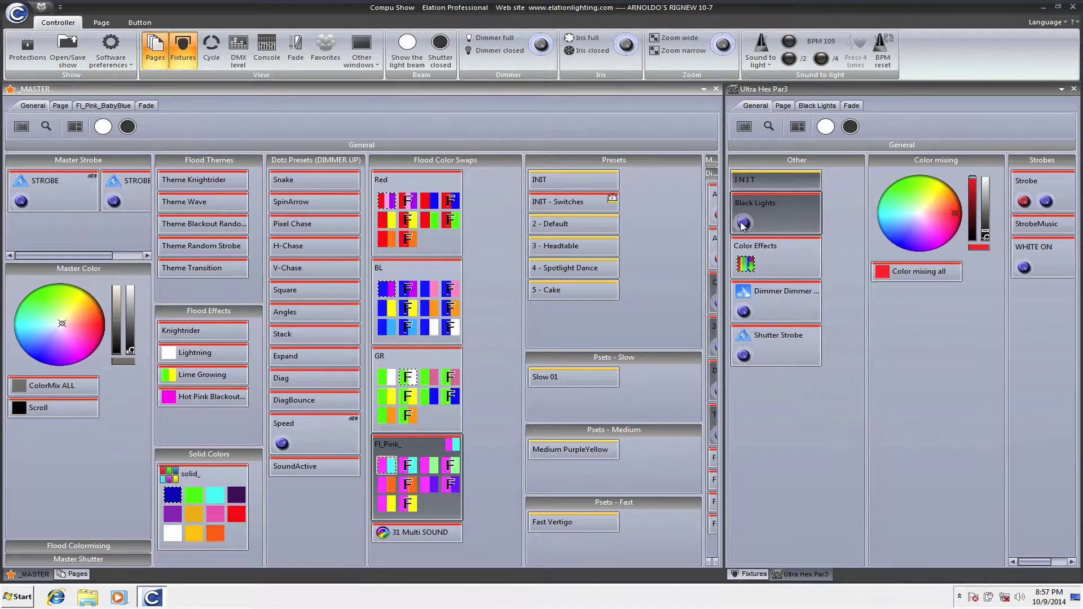
- Try assigning a live fader to the UV channel in the Black Lights switch, and close the editor without saving
{"action": "double_click", "coordinate": [776, 227]}
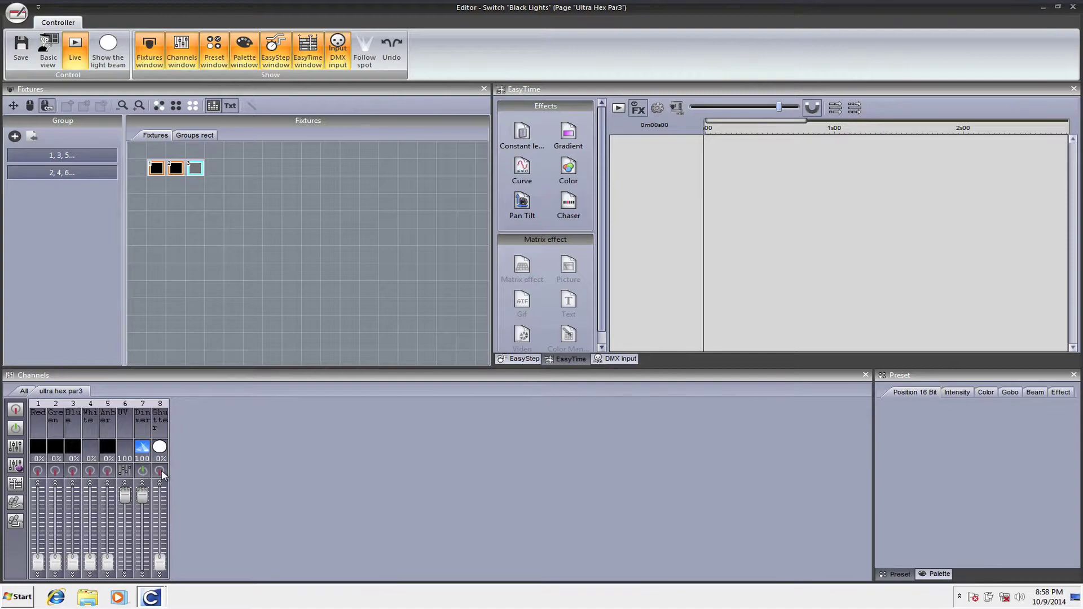
{"action": "mouse_move", "coordinate": [142, 494]}
{"action": "left_mouse_down"}
{"action": "mouse_move", "coordinate": [147, 505]}
{"action": "mouse_move", "coordinate": [142, 491]}
{"action": "left_mouse_up"}
{"action": "left_click", "coordinate": [142, 470]}
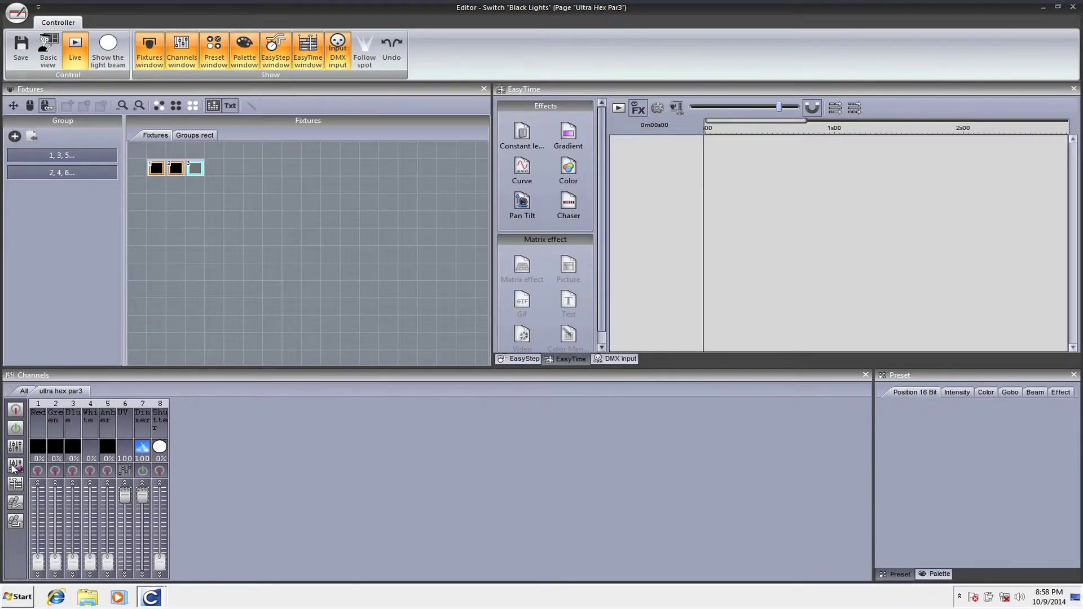
{"action": "left_click_drag", "start_coordinate": [14, 468], "coordinate": [125, 471]}
{"action": "left_click", "coordinate": [568, 169]}
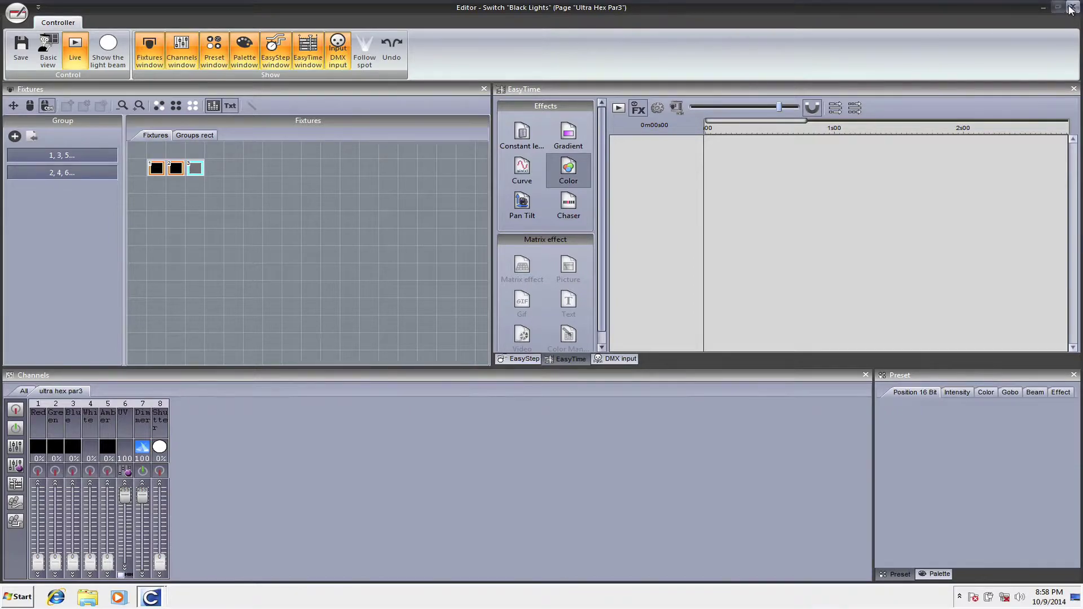
{"action": "left_click", "coordinate": [1073, 7]}
{"action": "left_click", "coordinate": [564, 319]}
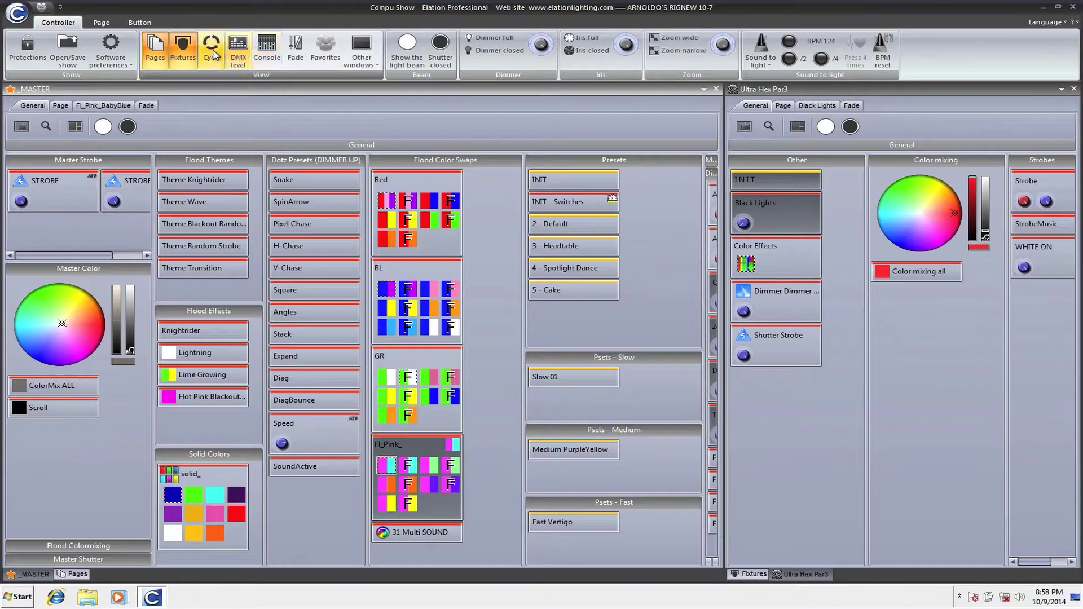
- Separate the Fixtures window from the Ultra Hex Par3 page by docking it in its own column
{"action": "left_click", "coordinate": [189, 52]}
{"action": "left_click", "coordinate": [189, 52]}
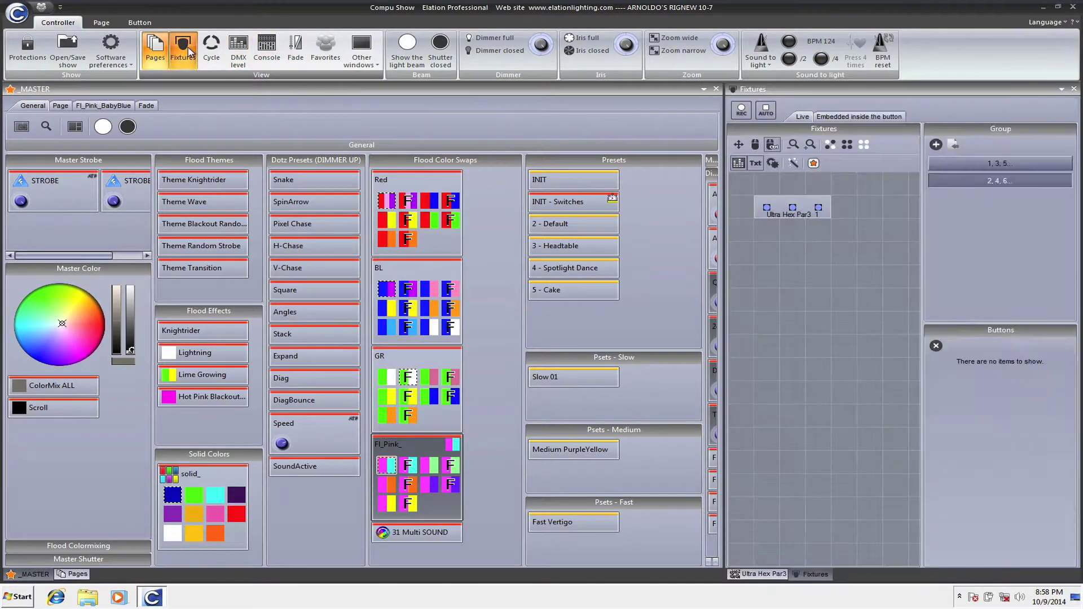
{"action": "left_click_drag", "start_coordinate": [812, 574], "coordinate": [927, 331]}
- Run the INIT preset on the _MASTER page and adjust the Ultra Hex Par3 Black Lights level
{"action": "left_click", "coordinate": [513, 182]}
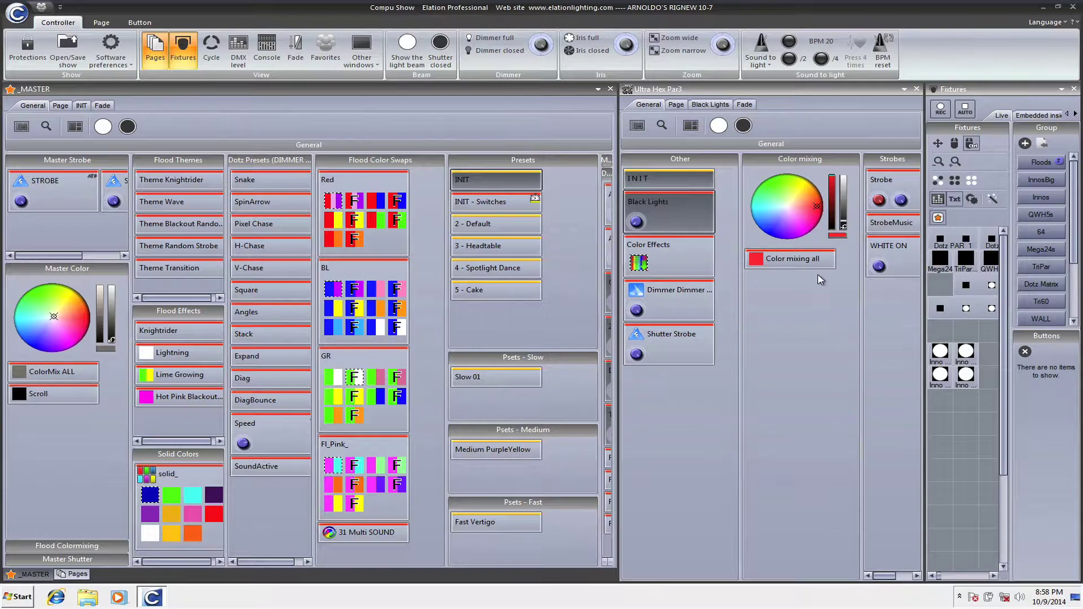
{"action": "left_click", "coordinate": [937, 220]}
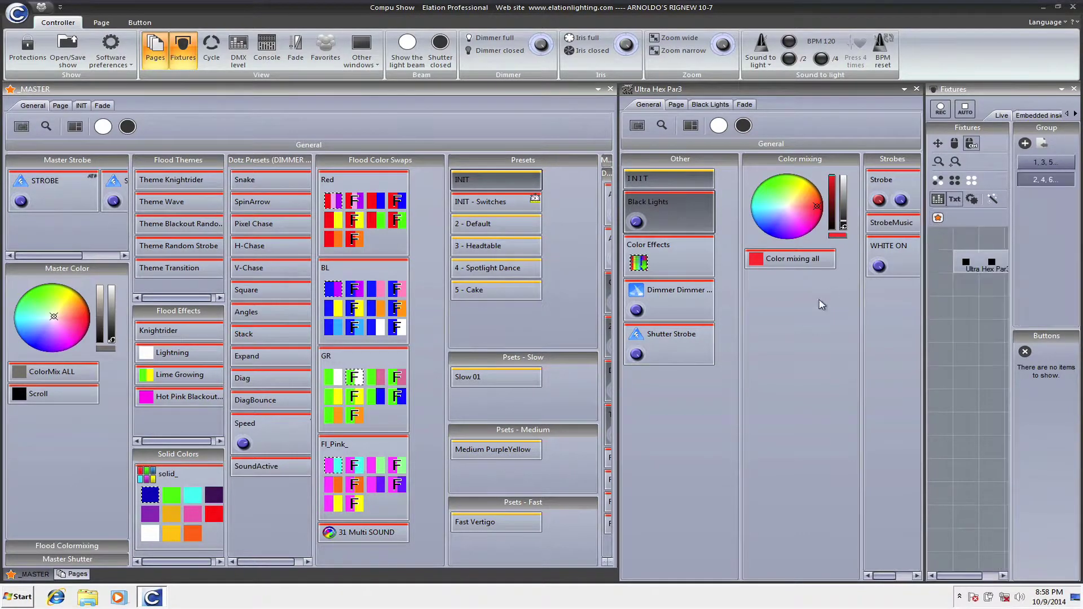
{"action": "mouse_move", "coordinate": [637, 221]}
{"action": "left_mouse_down"}
{"action": "mouse_move", "coordinate": [638, 208]}
{"action": "mouse_move", "coordinate": [637, 224]}
{"action": "left_mouse_up"}
- Activate Color mixing all on the Ultra Hex Par3 page, mix a light blue, and adjust the Black Lights level again
{"action": "left_click", "coordinate": [756, 259]}
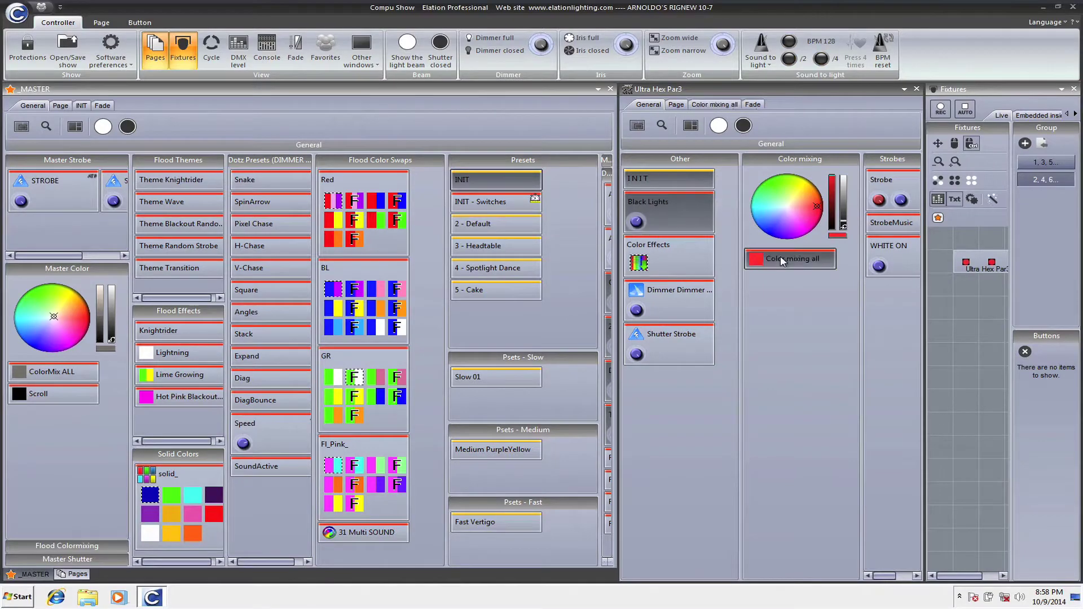
{"action": "mouse_move", "coordinate": [787, 229]}
{"action": "left_mouse_down"}
{"action": "mouse_move", "coordinate": [804, 210]}
{"action": "mouse_move", "coordinate": [787, 198]}
{"action": "mouse_move", "coordinate": [771, 210]}
{"action": "left_mouse_up"}
{"action": "left_click_drag", "start_coordinate": [636, 221], "coordinate": [639, 230]}
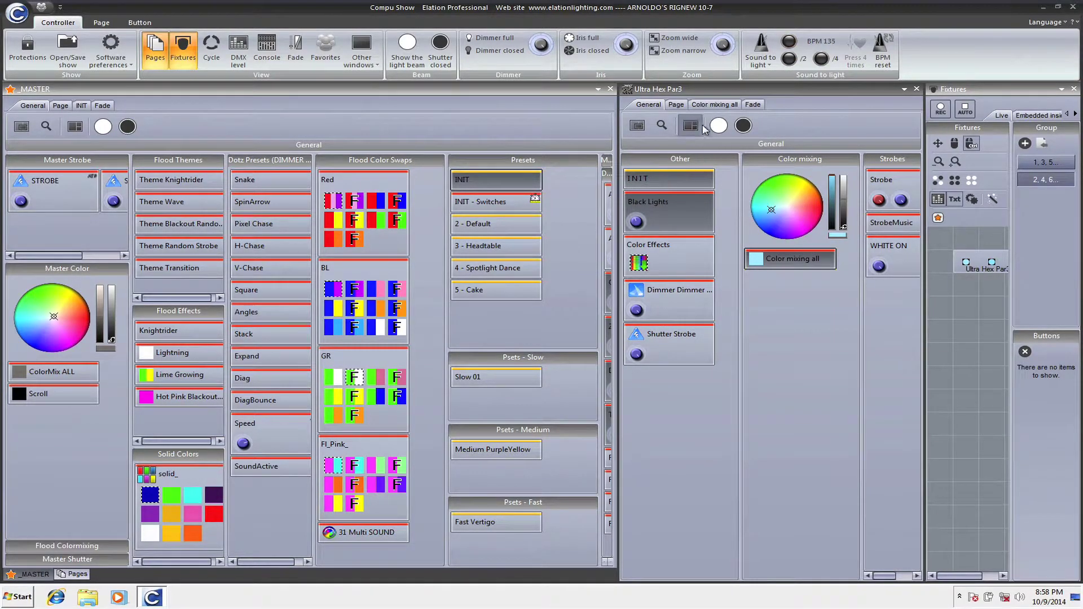
- Adjust the page dimmer of the Ultra Hex Par3 page and return to its general settings
{"action": "left_click", "coordinate": [679, 107]}
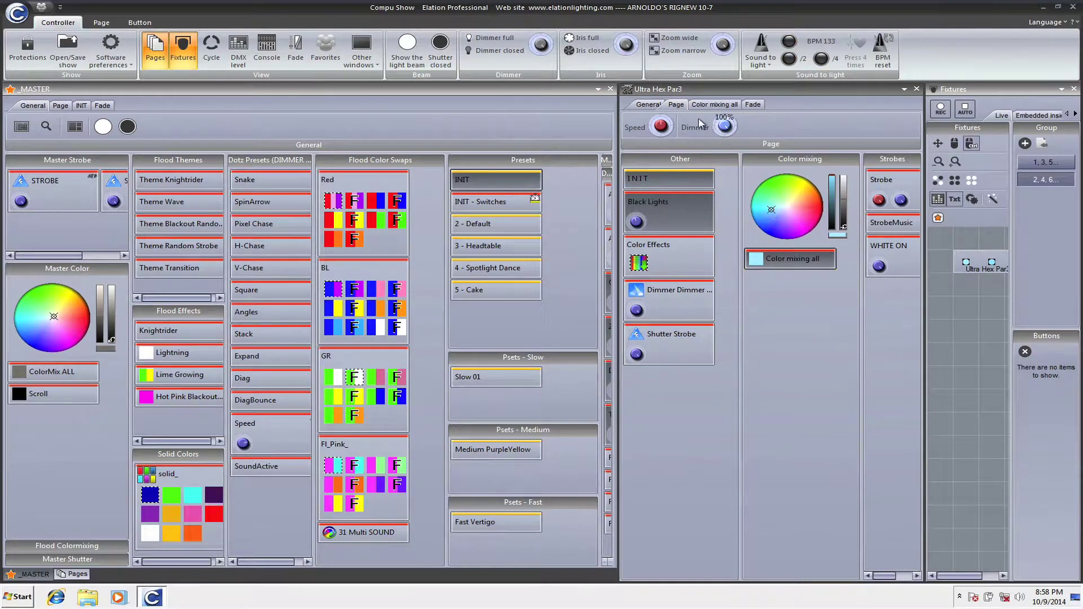
{"action": "mouse_move", "coordinate": [725, 126]}
{"action": "left_mouse_down"}
{"action": "mouse_move", "coordinate": [721, 135]}
{"action": "mouse_move", "coordinate": [722, 116]}
{"action": "left_mouse_up"}
{"action": "left_click", "coordinate": [646, 105]}
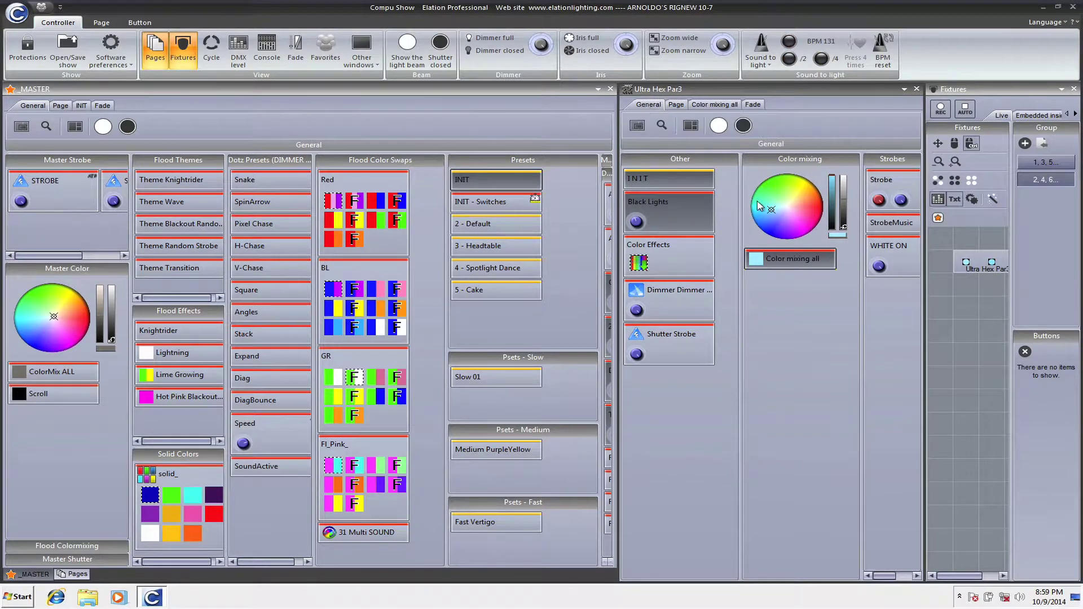
- Change the Ultra Hex Par3 color mixing through violet and pale blue to a light purple
{"action": "left_click", "coordinate": [787, 233]}
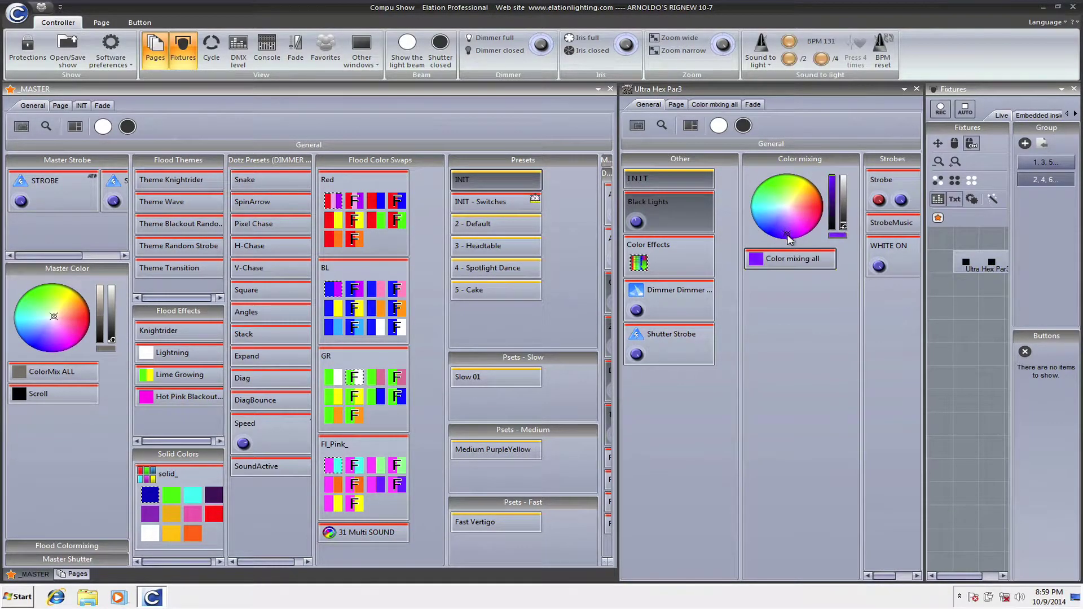
{"action": "left_click", "coordinate": [790, 211]}
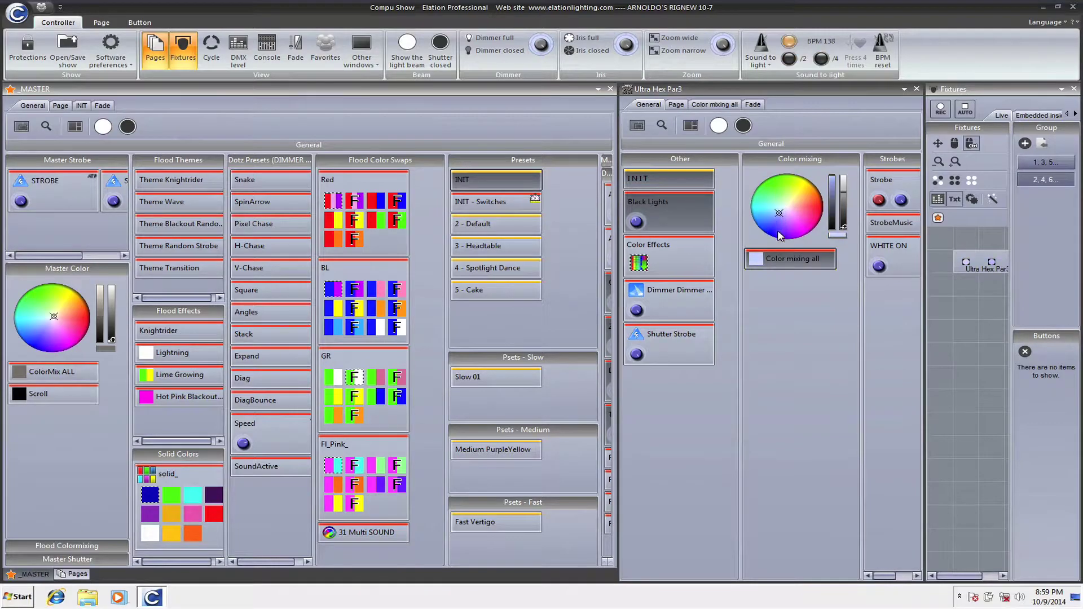
{"action": "left_click", "coordinate": [777, 216]}
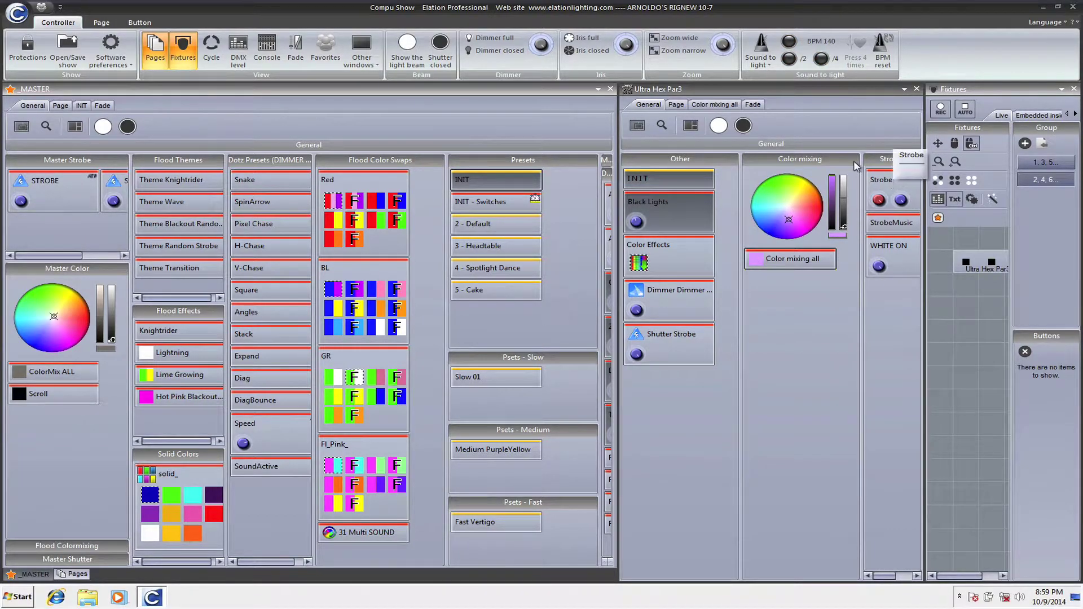
- Open the Ultra Hex Par3 Strobe switch for editing, examine its two EasyStep steps and channel levels, and close without saving
{"action": "double_click", "coordinate": [883, 186]}
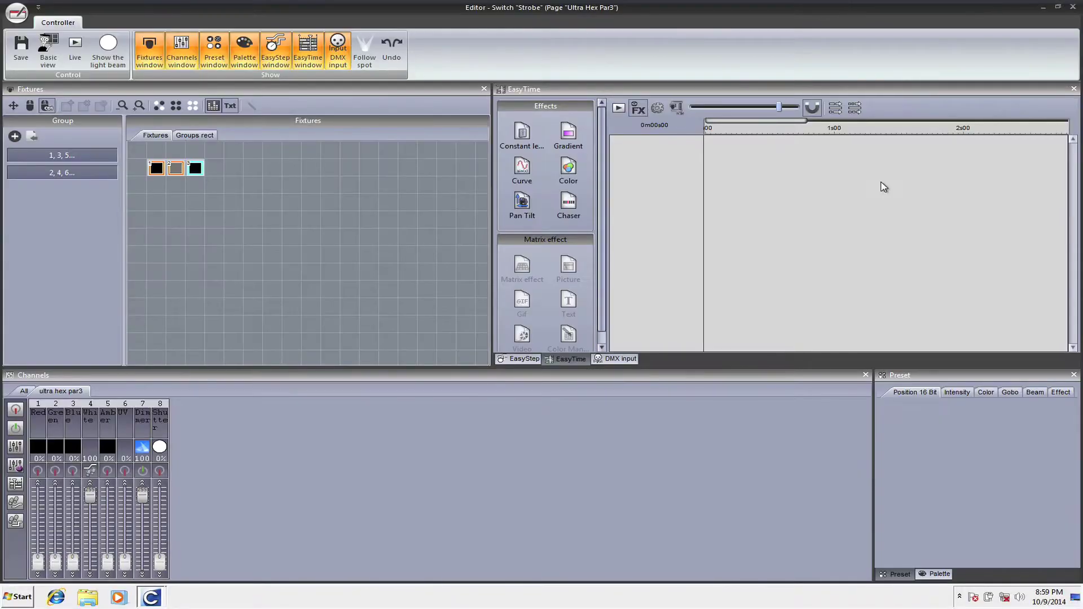
{"action": "left_click", "coordinate": [517, 164]}
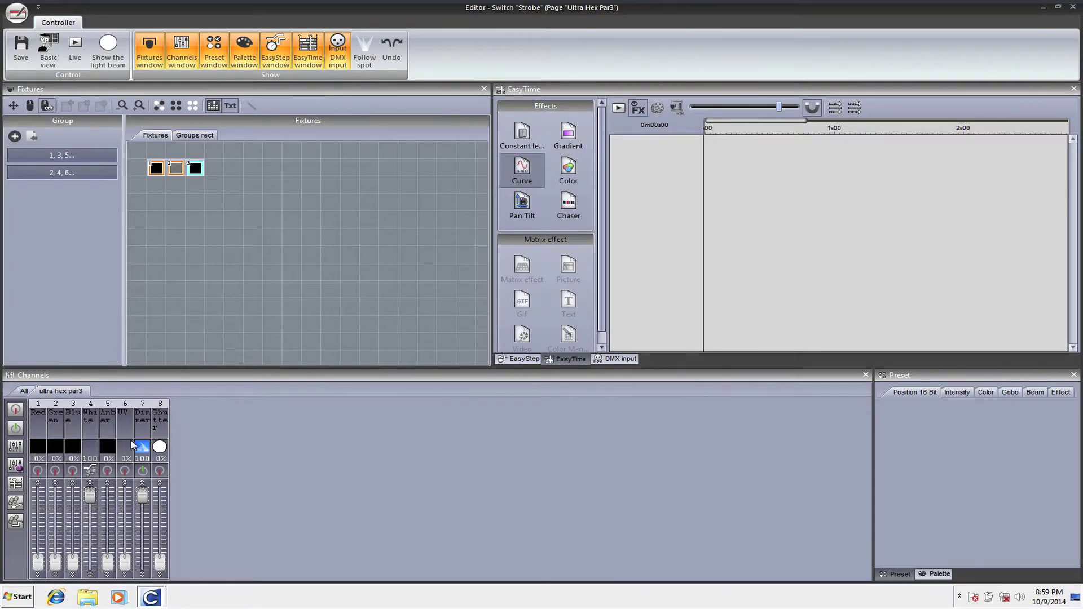
{"action": "left_click", "coordinate": [524, 359]}
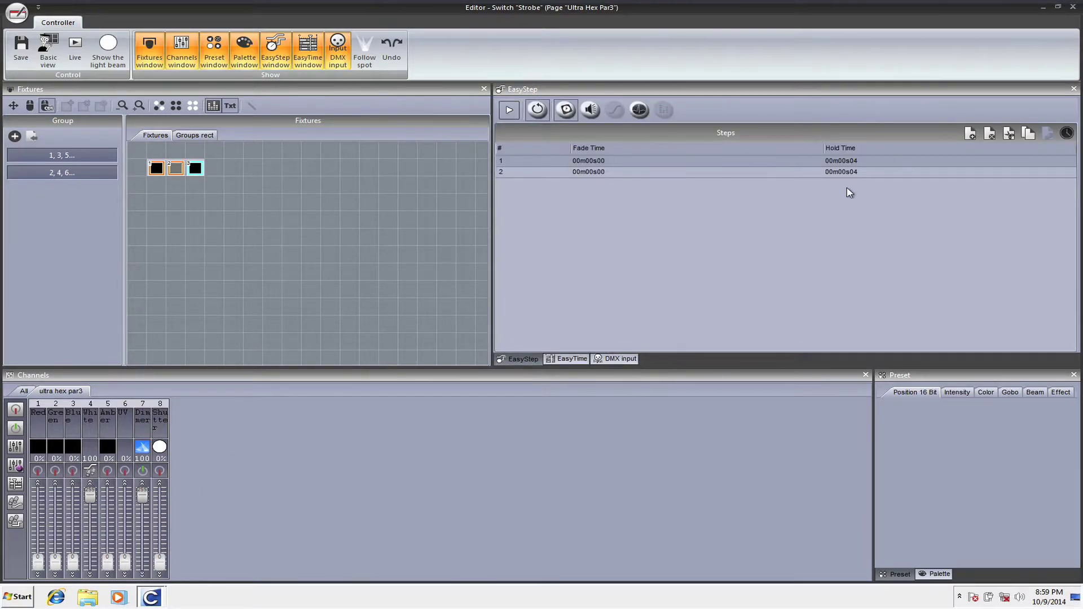
{"action": "left_click", "coordinate": [572, 175]}
{"action": "left_click", "coordinate": [550, 163]}
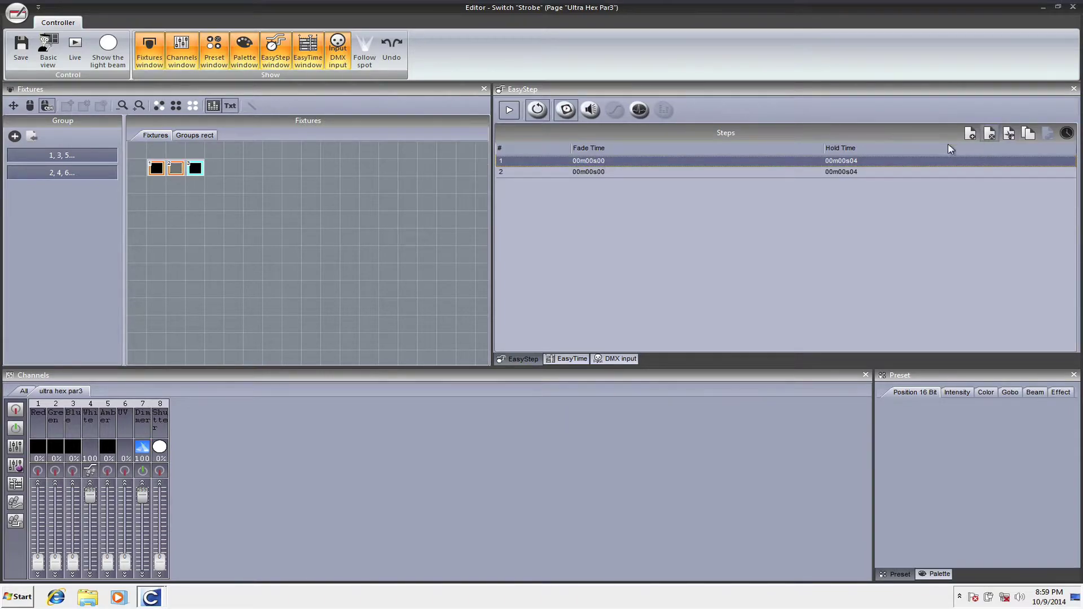
{"action": "left_click", "coordinate": [863, 178]}
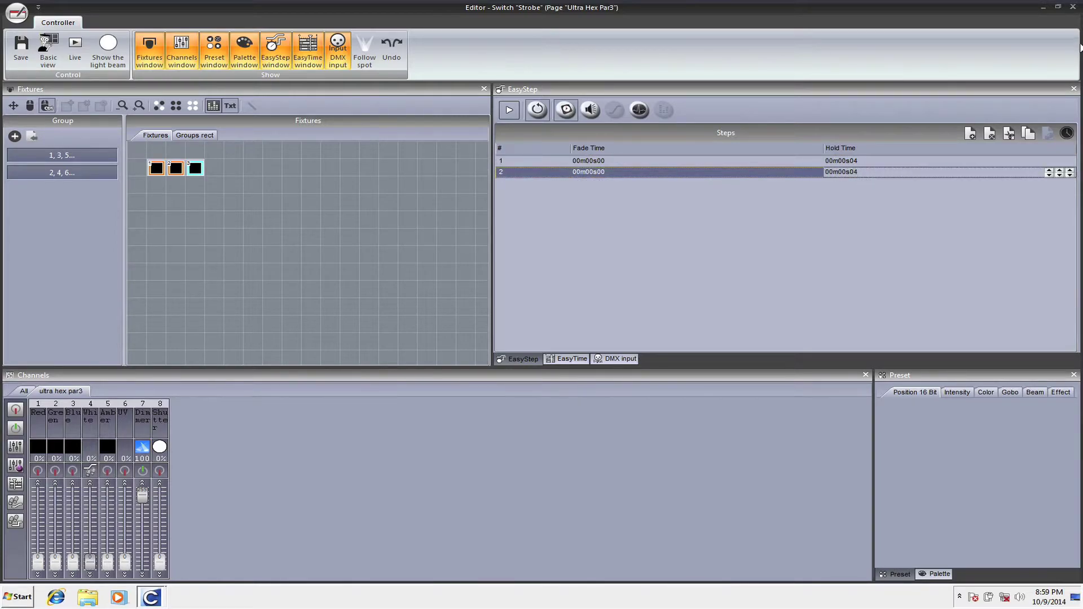
{"action": "left_click", "coordinate": [1072, 7]}
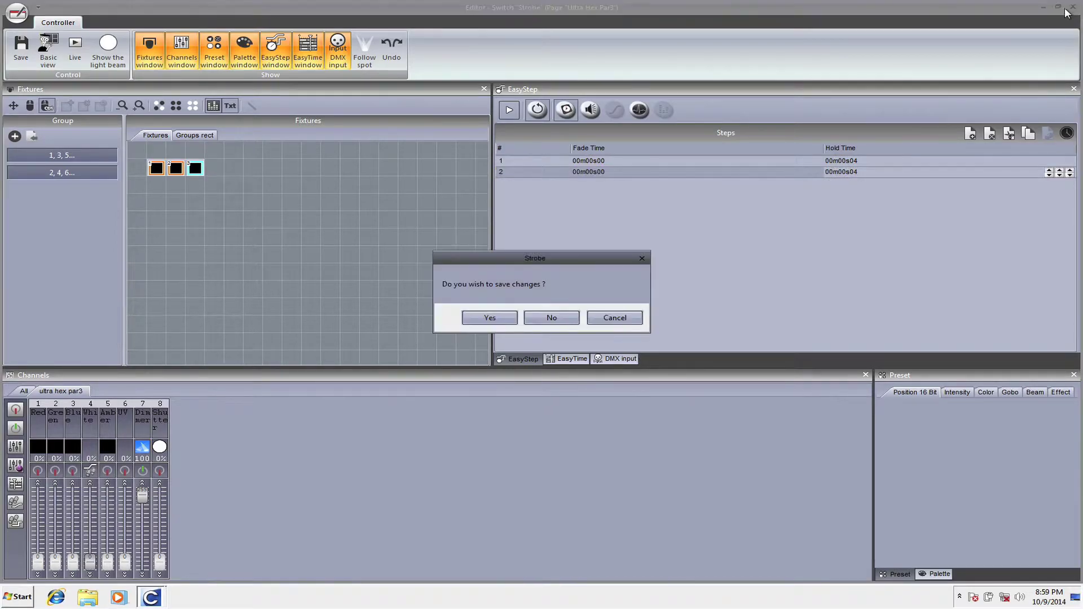
{"action": "left_click", "coordinate": [562, 318]}
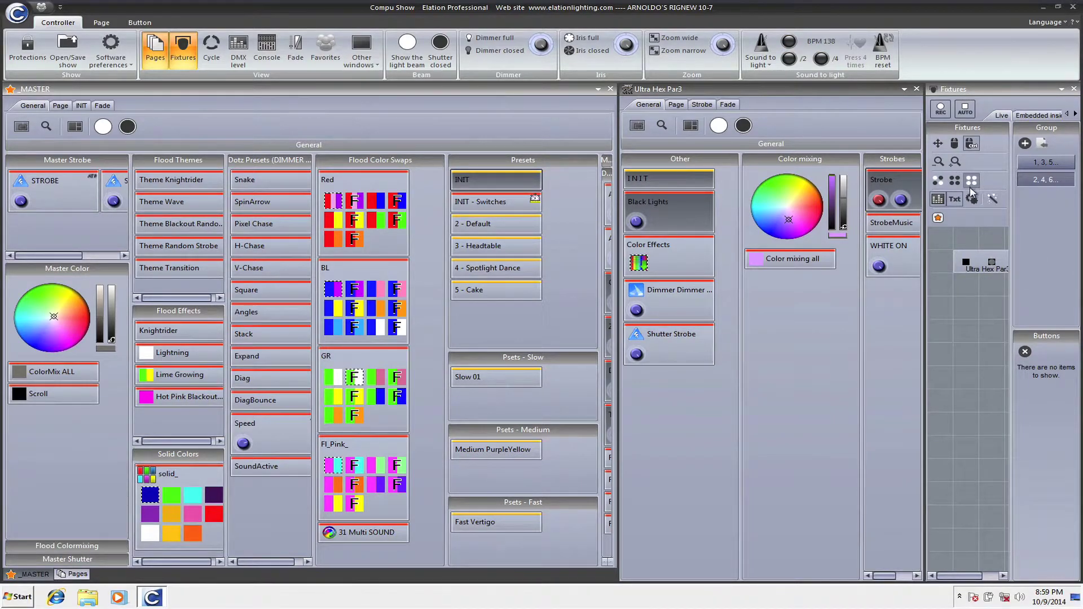
- Enlarge the Ultra Hex Par3 fixtures in the fixture view and adjust the Strobe switch's speed
{"action": "left_click", "coordinate": [953, 167]}
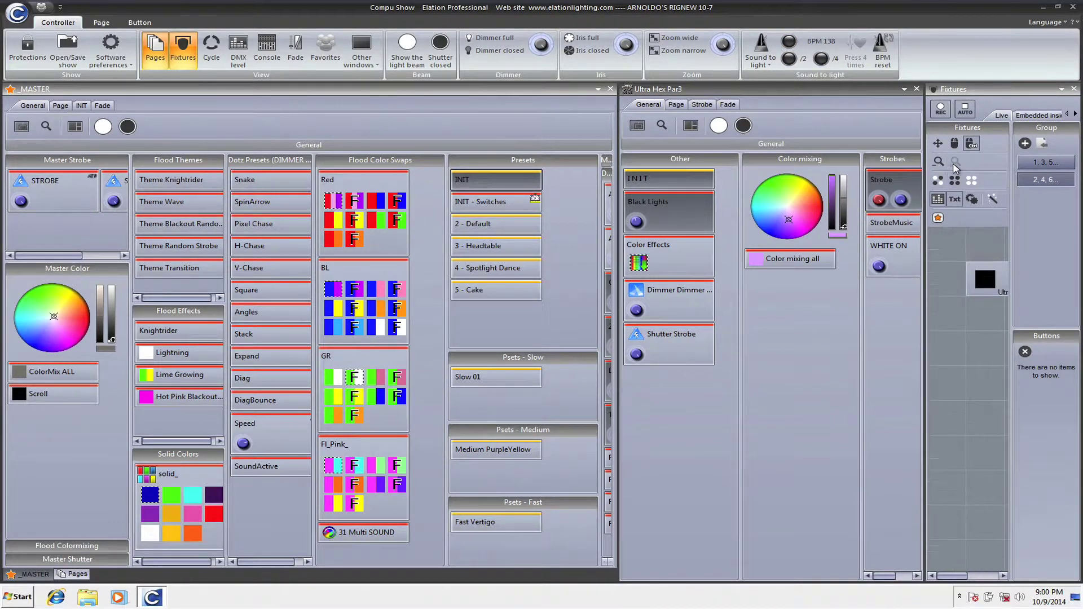
{"action": "left_click_drag", "start_coordinate": [957, 581], "coordinate": [974, 581]}
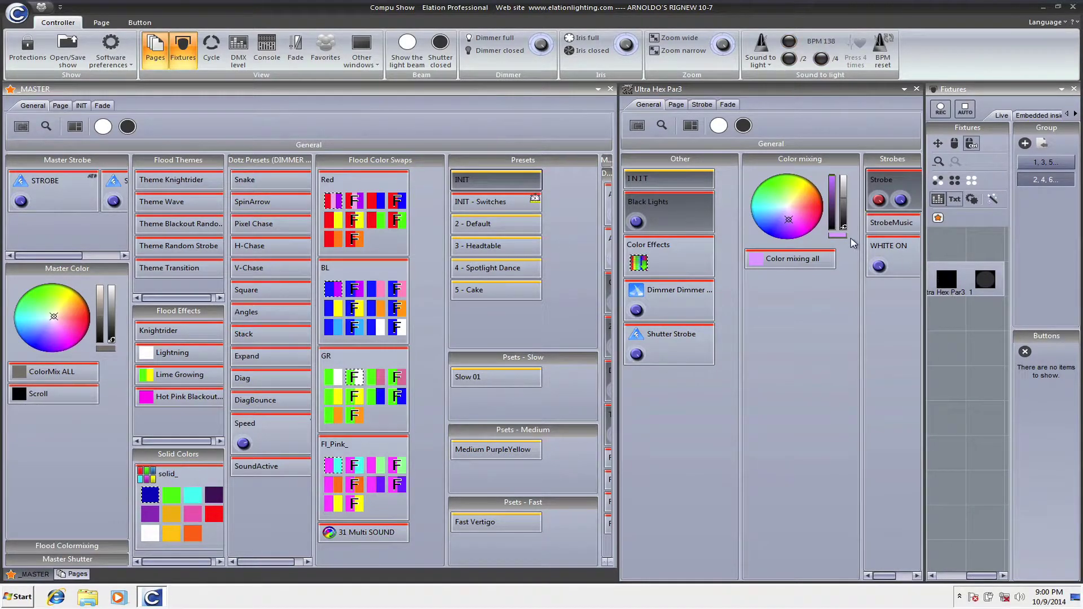
{"action": "left_click", "coordinate": [878, 201]}
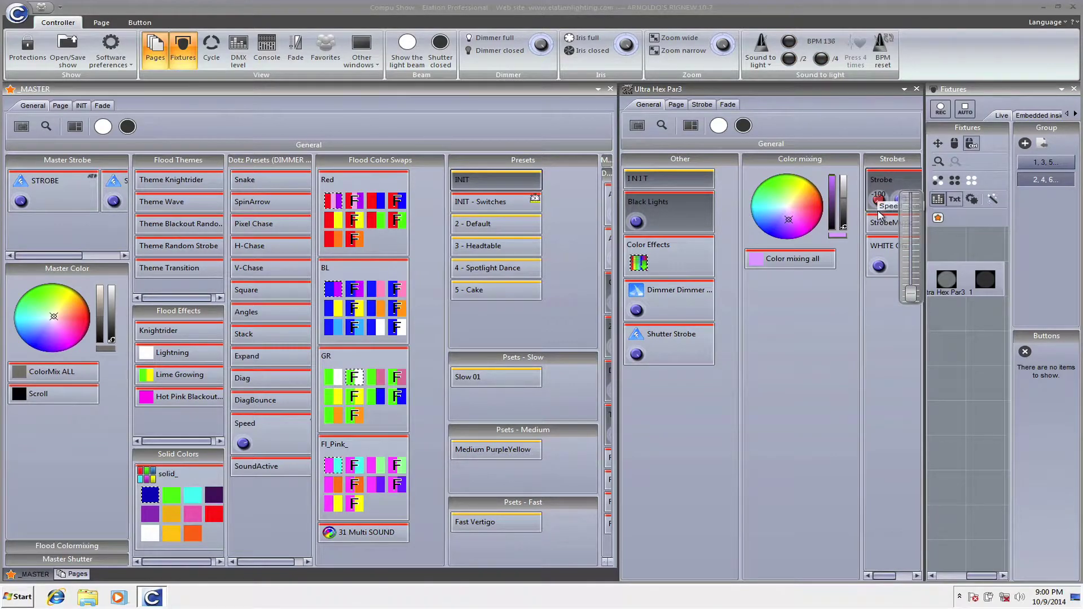
{"action": "left_click", "coordinate": [880, 201]}
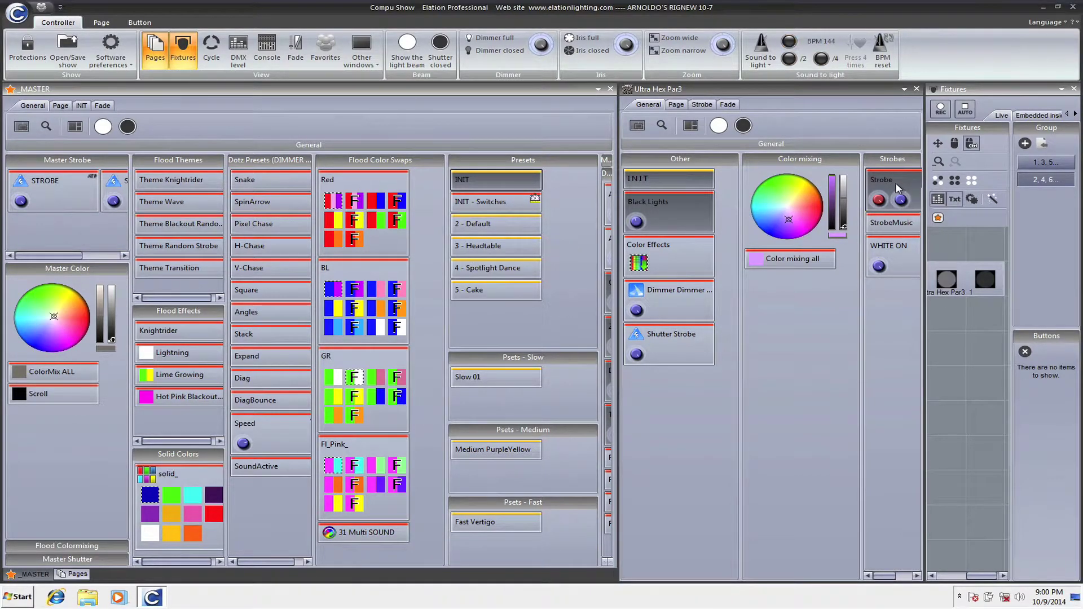
- Reopen the Strobe switch for editing, check the White and Dimmer channels of its steps, and close without saving
{"action": "double_click", "coordinate": [899, 188]}
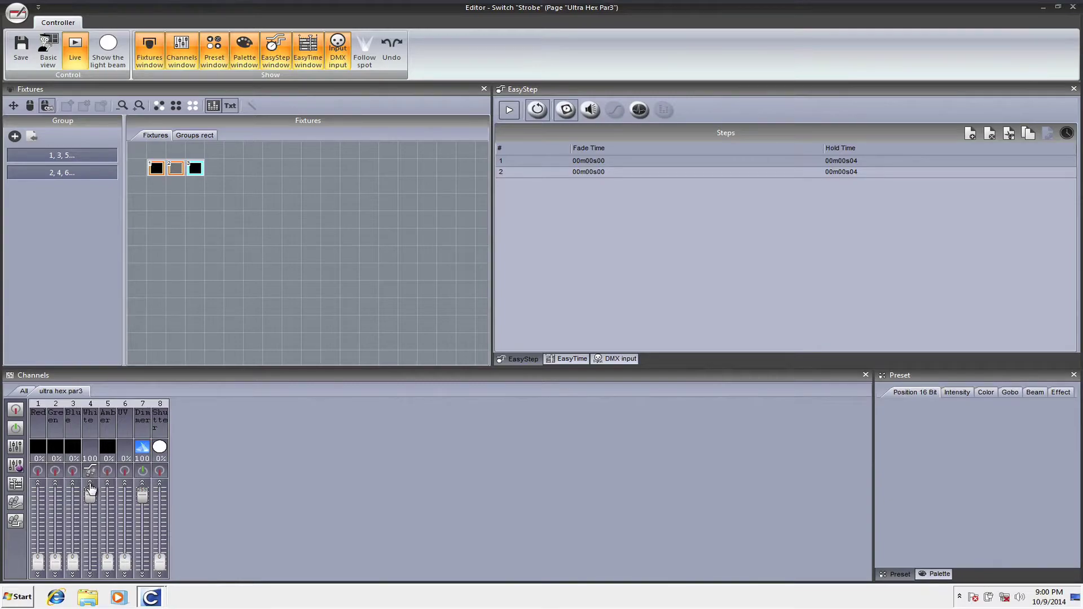
{"action": "right_click", "coordinate": [1068, 10]}
{"action": "left_click", "coordinate": [1016, 71]}
{"action": "left_click", "coordinate": [1073, 7]}
{"action": "left_click", "coordinate": [548, 319]}
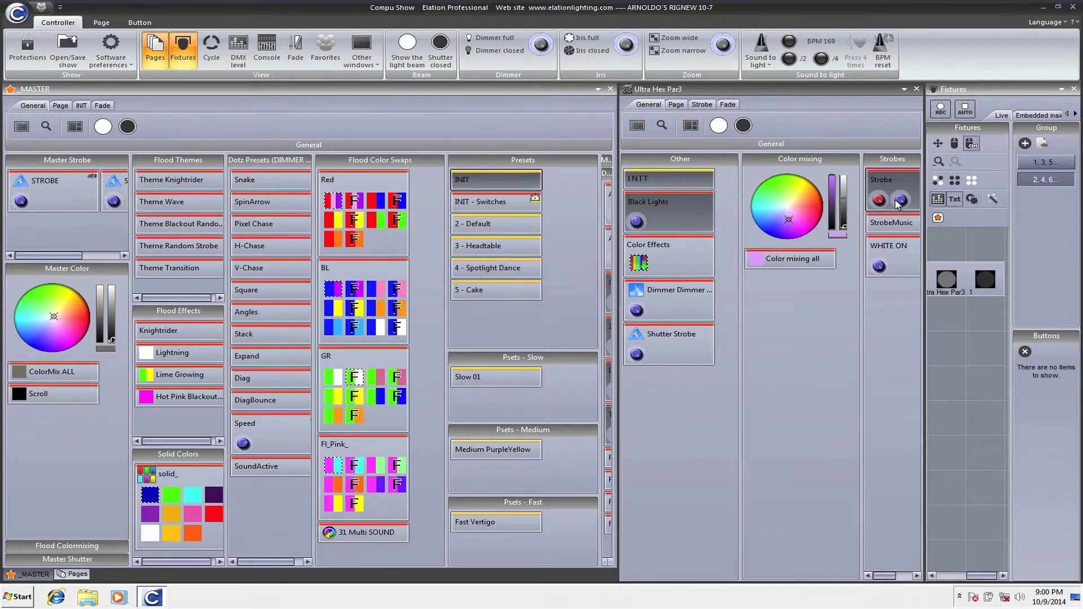
- Vary the Strobe switch's dimmer on its own and again after activating Color mixing all alongside it
{"action": "mouse_move", "coordinate": [899, 202]}
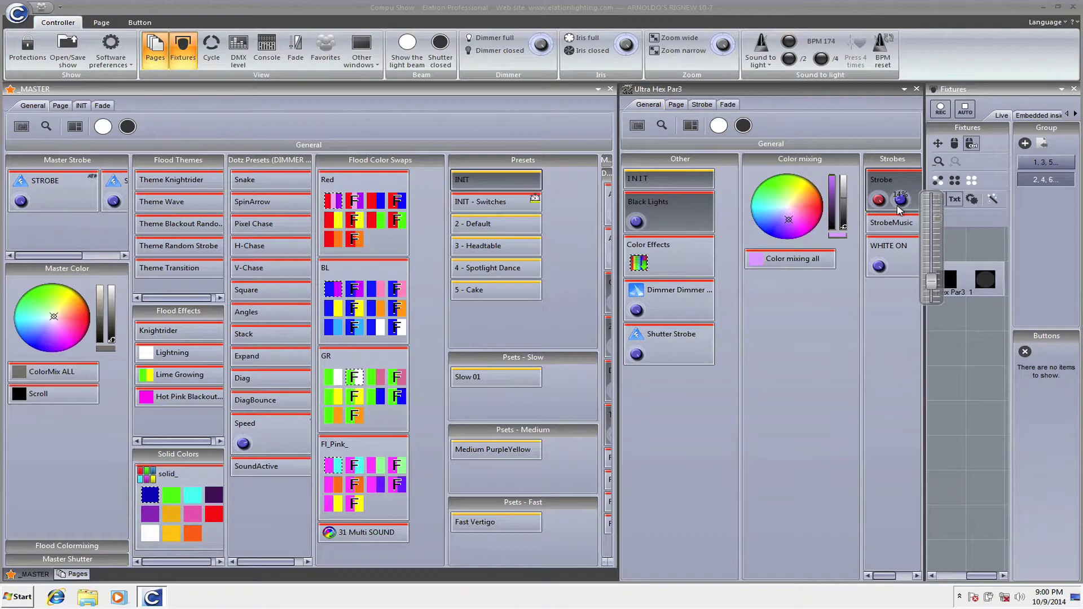
{"action": "left_click", "coordinate": [804, 259]}
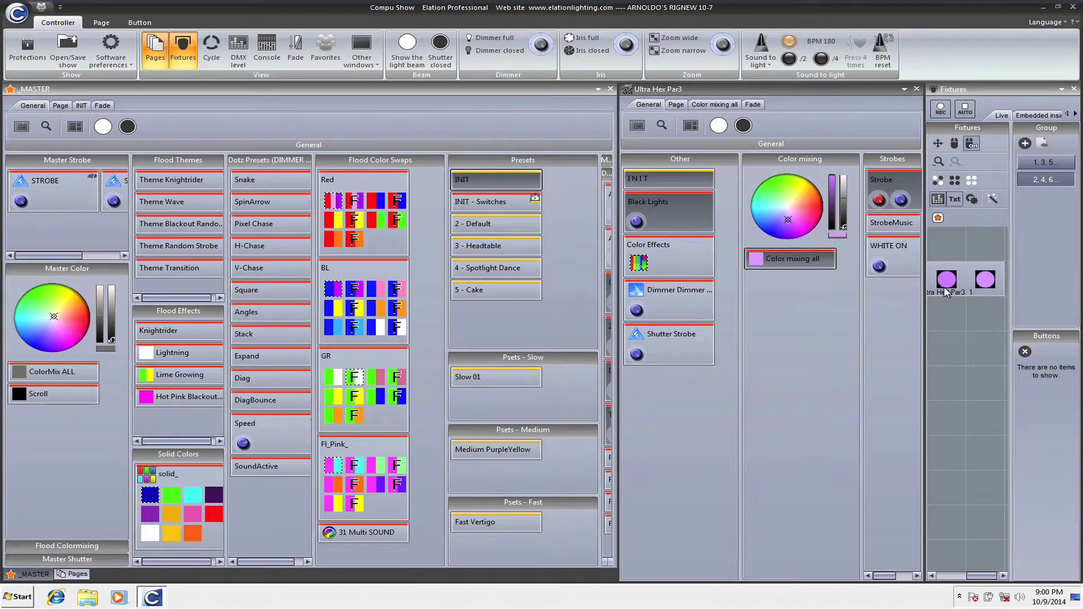
{"action": "left_click", "coordinate": [884, 181]}
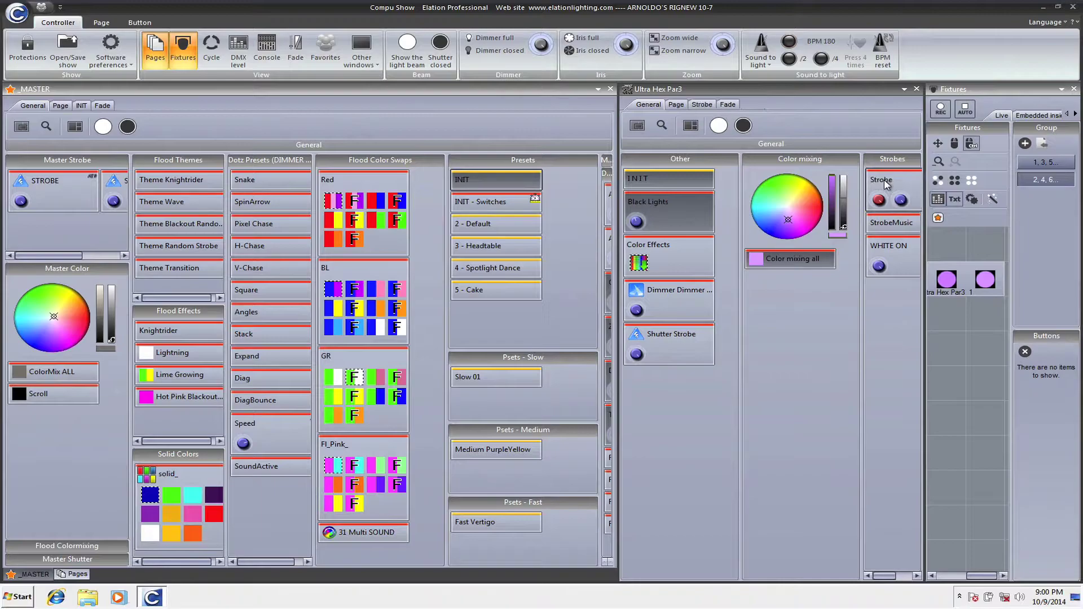
{"action": "left_click", "coordinate": [902, 200]}
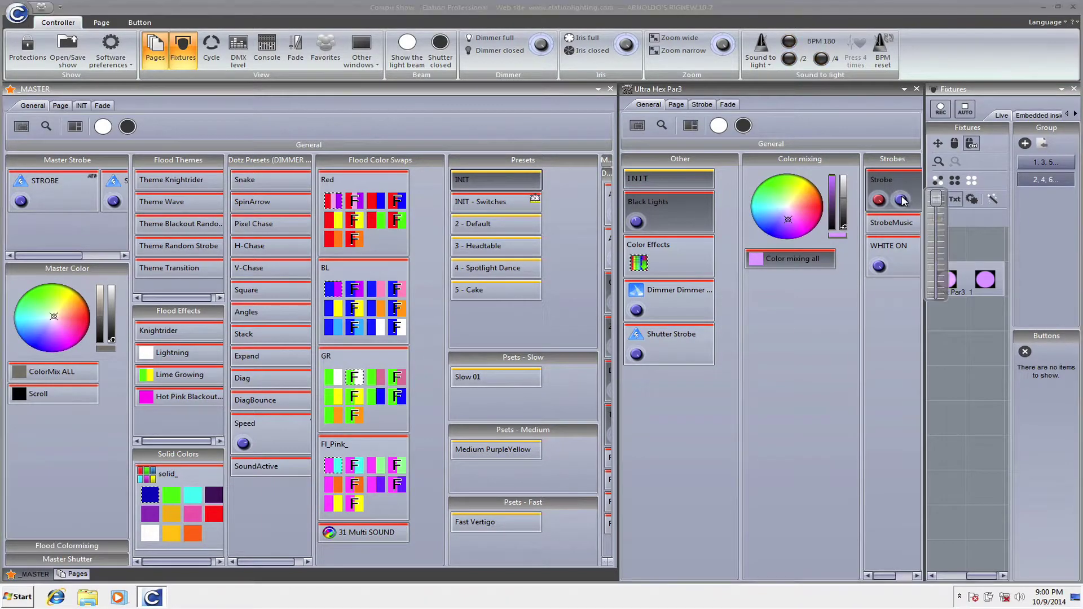
{"action": "scroll", "coordinate": [902, 202], "scroll_direction": "down", "scroll_amount": 5}
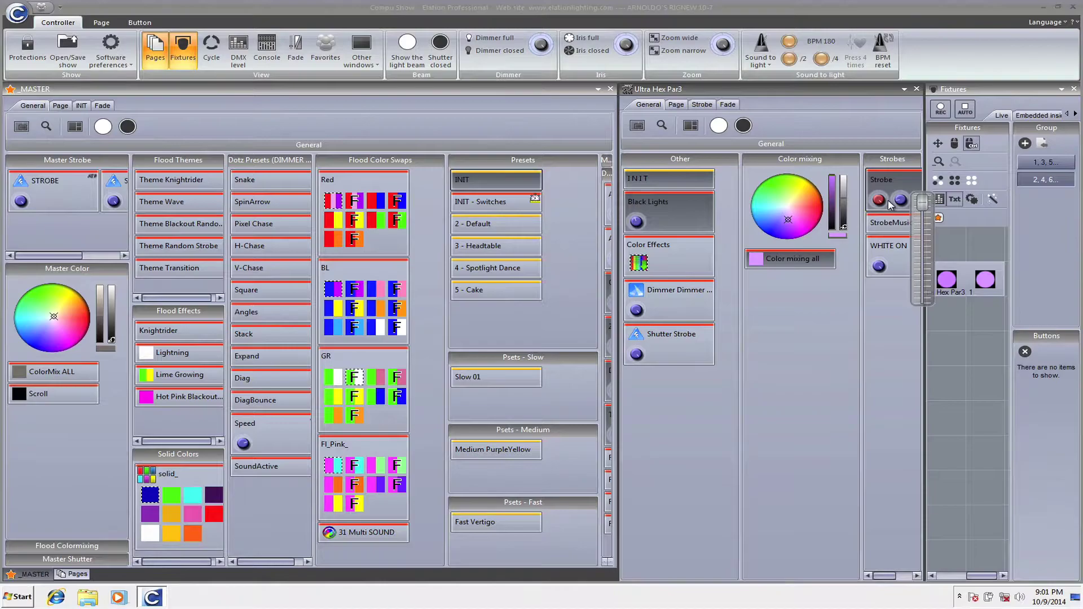
{"action": "mouse_move", "coordinate": [908, 201]}
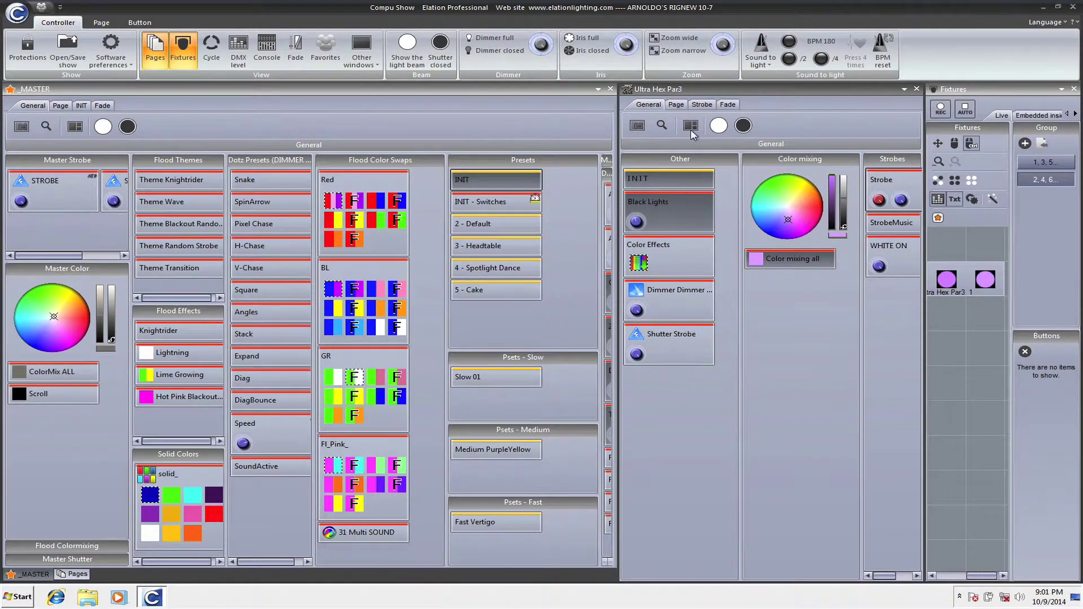
- Activate Strobe without Color mixing all and vary the Ultra Hex Par3 page dimmer, ending at 100%
{"action": "left_click", "coordinate": [677, 108]}
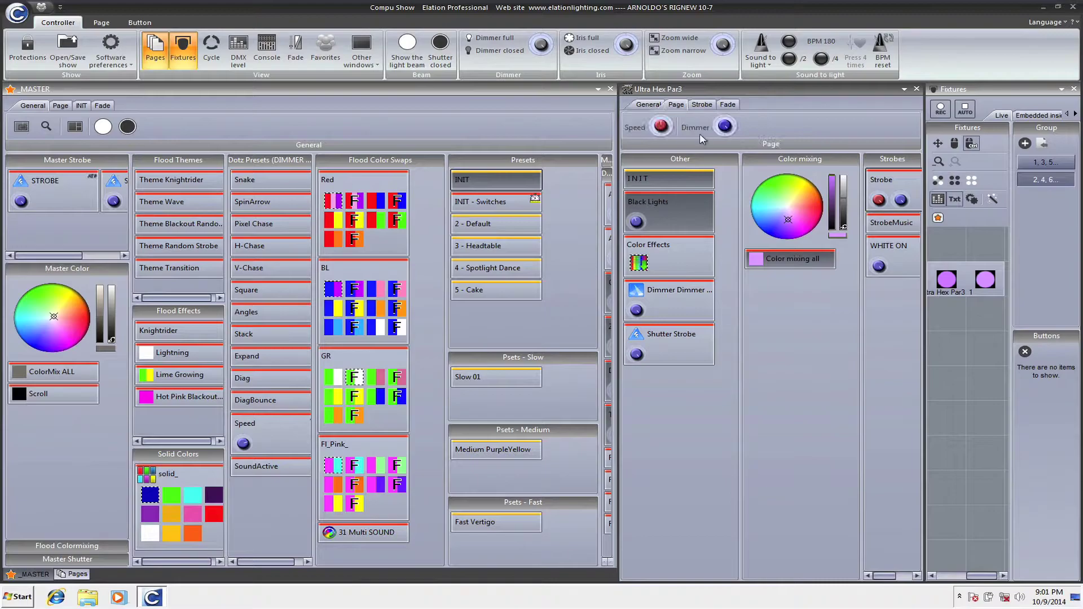
{"action": "left_click", "coordinate": [893, 183]}
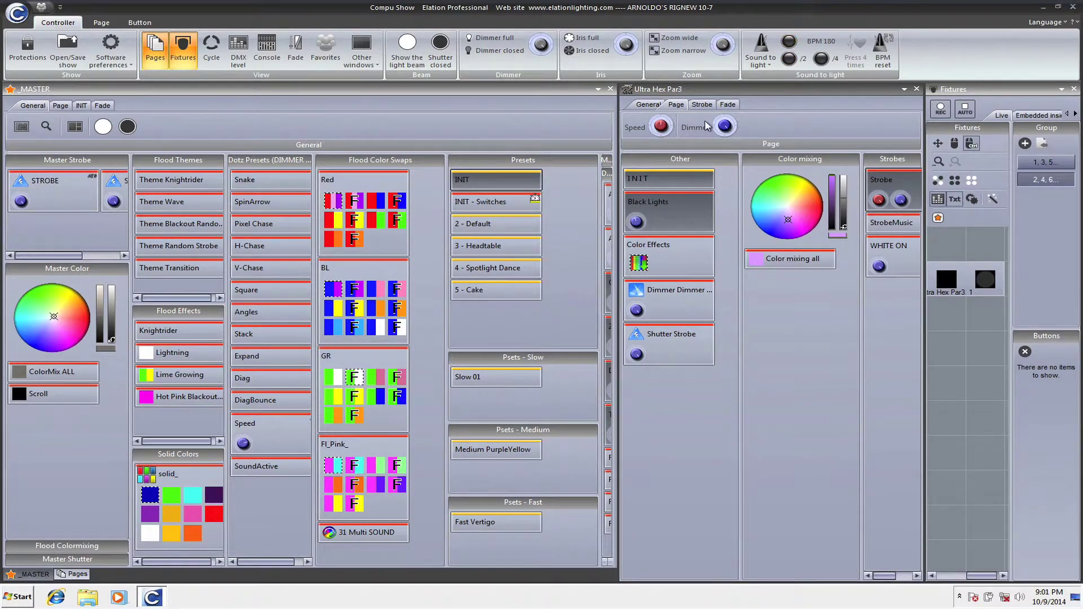
{"action": "left_click", "coordinate": [717, 133]}
{"action": "scroll", "coordinate": [716, 133], "scroll_direction": "down", "scroll_amount": 8}
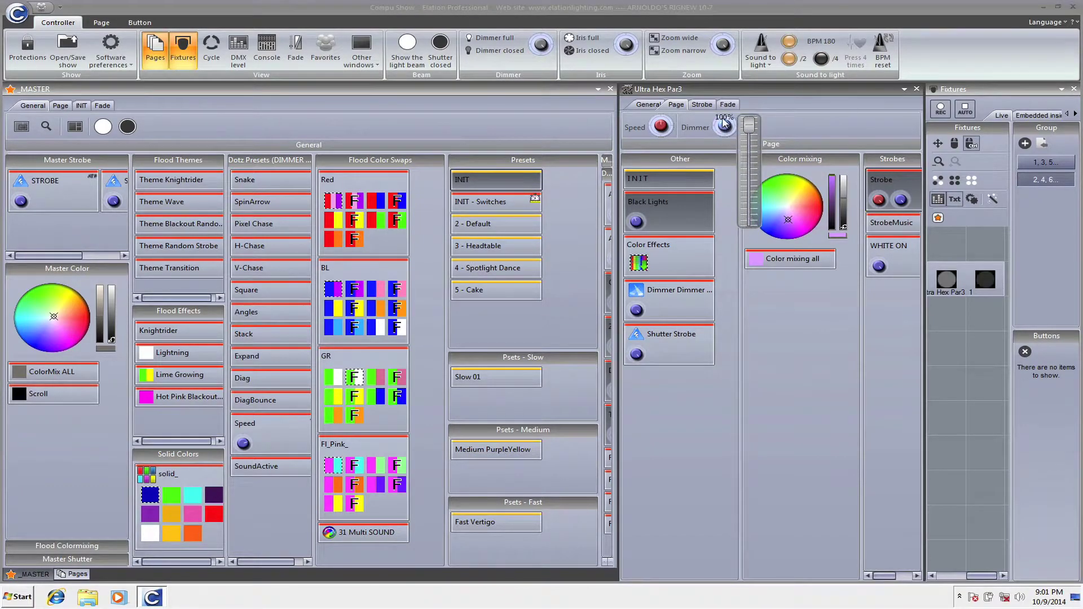
- Activate Color mixing all over the Strobe, lower and restore its own dimmer, and return to the page dimmer setting
{"action": "left_click", "coordinate": [705, 105]}
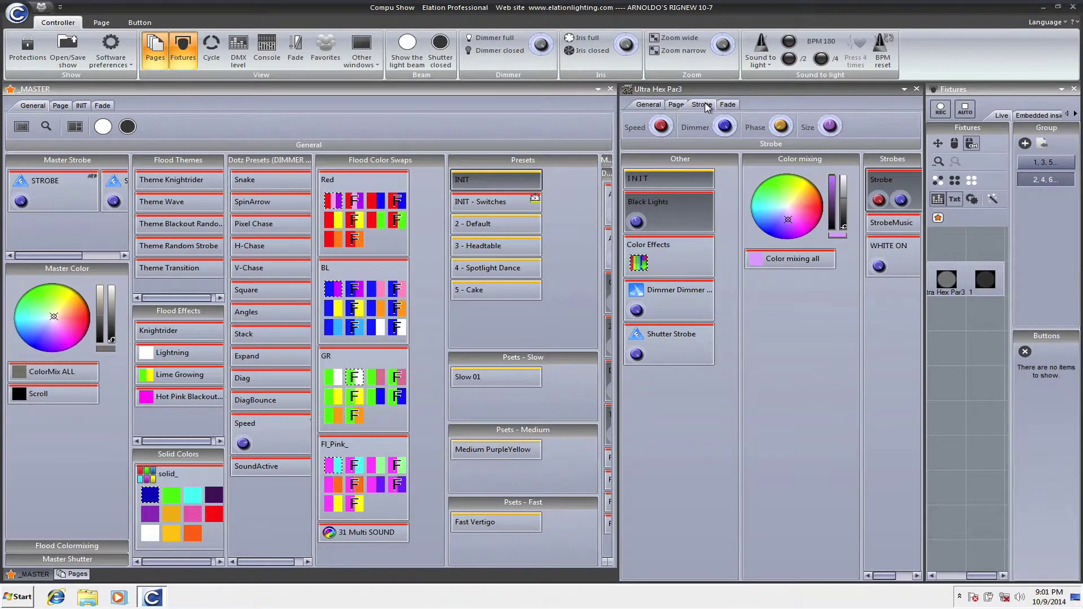
{"action": "left_click", "coordinate": [771, 260]}
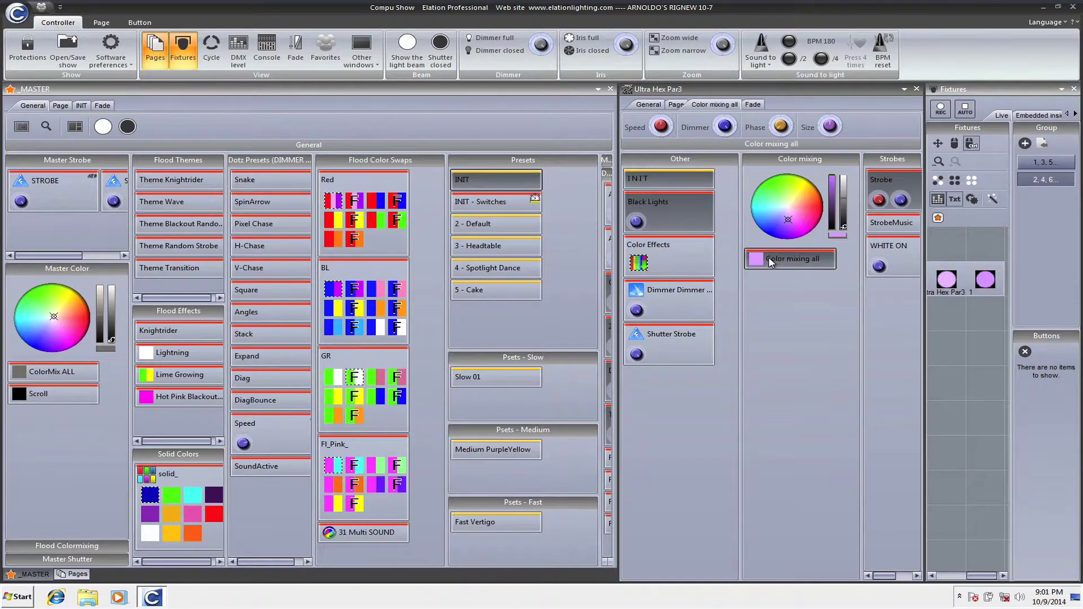
{"action": "left_click", "coordinate": [726, 129]}
{"action": "scroll", "coordinate": [726, 134], "scroll_direction": "down", "scroll_amount": 5}
{"action": "scroll", "coordinate": [726, 133], "scroll_direction": "up", "scroll_amount": 8}
{"action": "scroll", "coordinate": [726, 136], "scroll_direction": "down", "scroll_amount": 10}
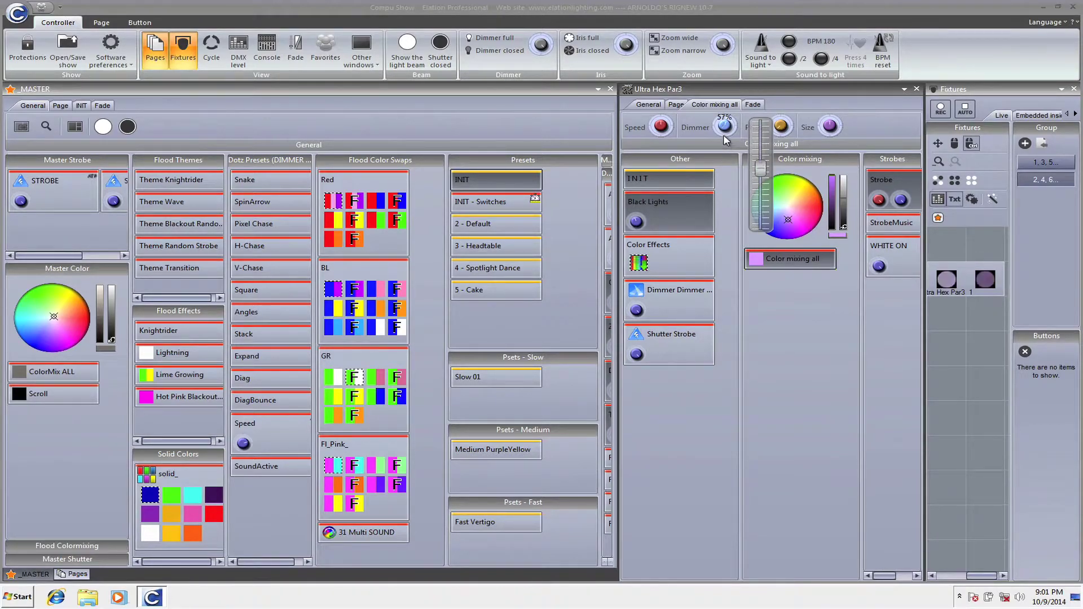
{"action": "scroll", "coordinate": [727, 136], "scroll_direction": "up", "scroll_amount": 10}
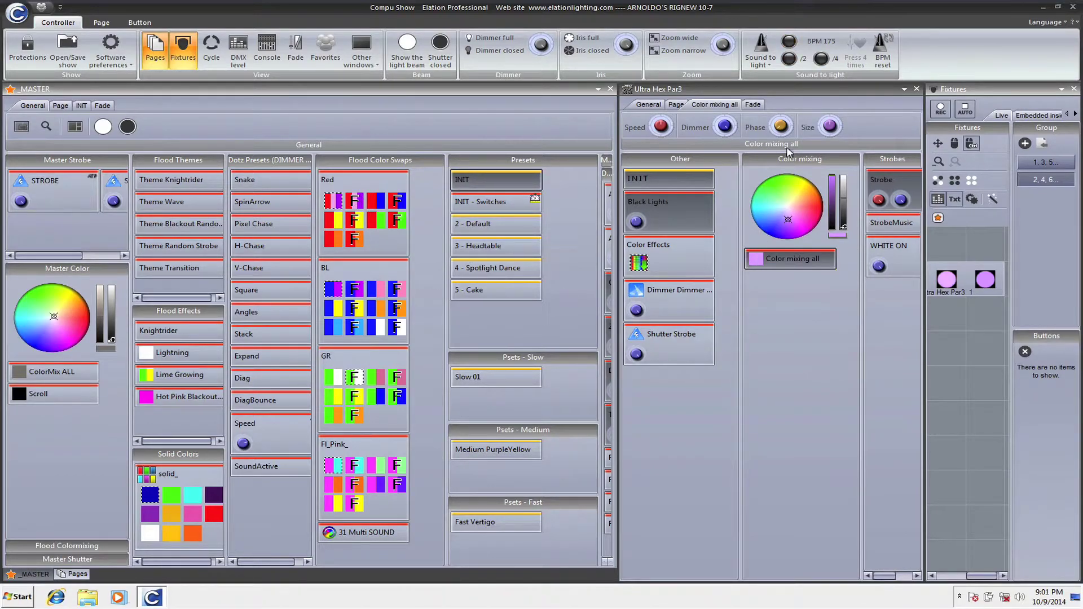
{"action": "left_click", "coordinate": [675, 105]}
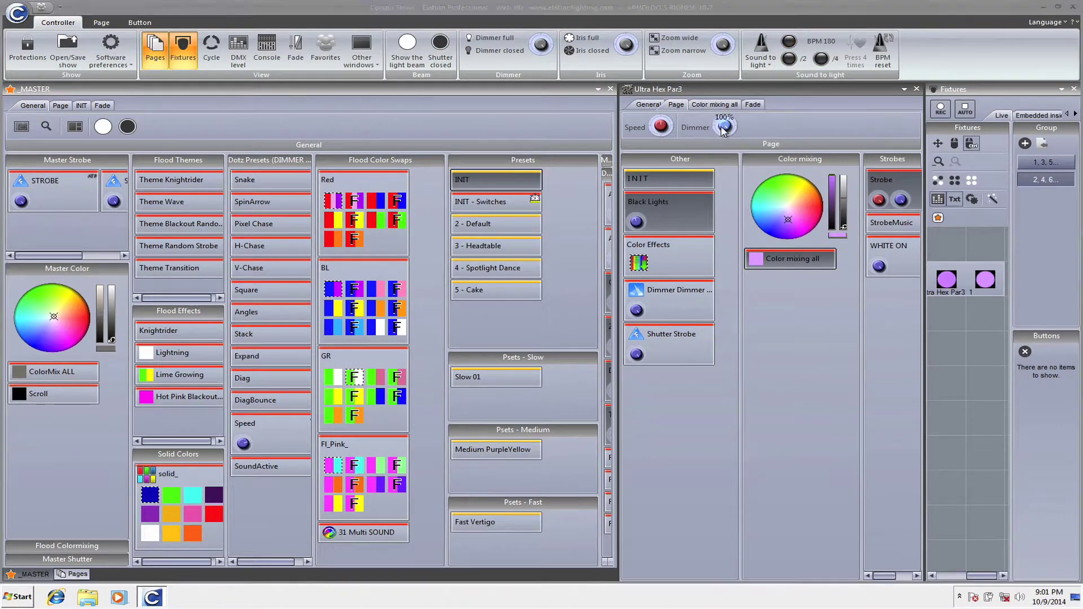
{"action": "mouse_move", "coordinate": [717, 121]}
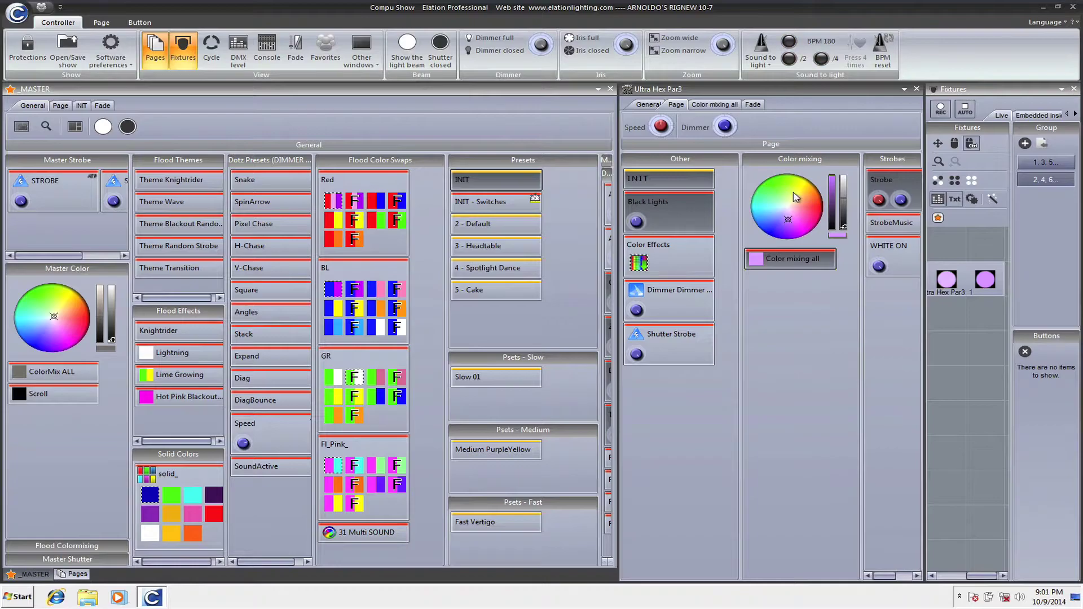
- Open the Color mixing all switch for editing, check which channels it controls, and close without saving
{"action": "double_click", "coordinate": [782, 251]}
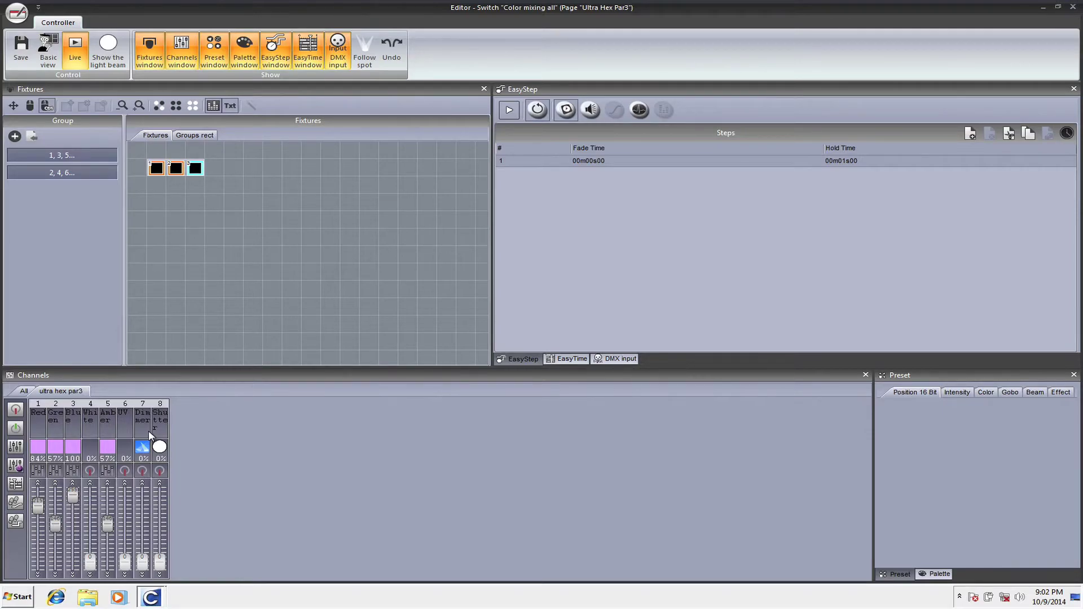
{"action": "left_click", "coordinate": [1073, 7]}
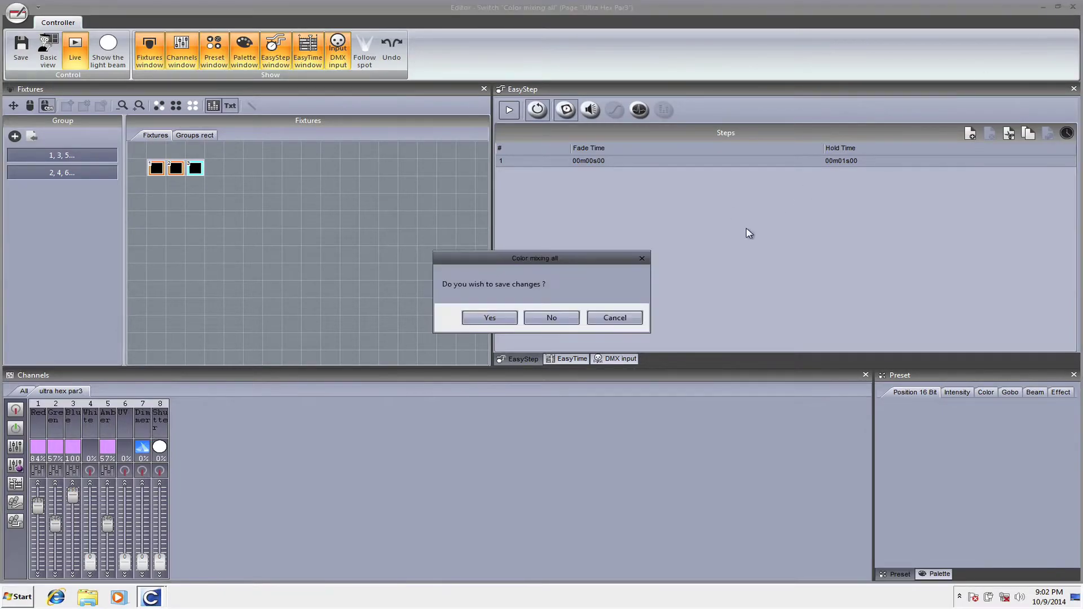
{"action": "left_click", "coordinate": [551, 318]}
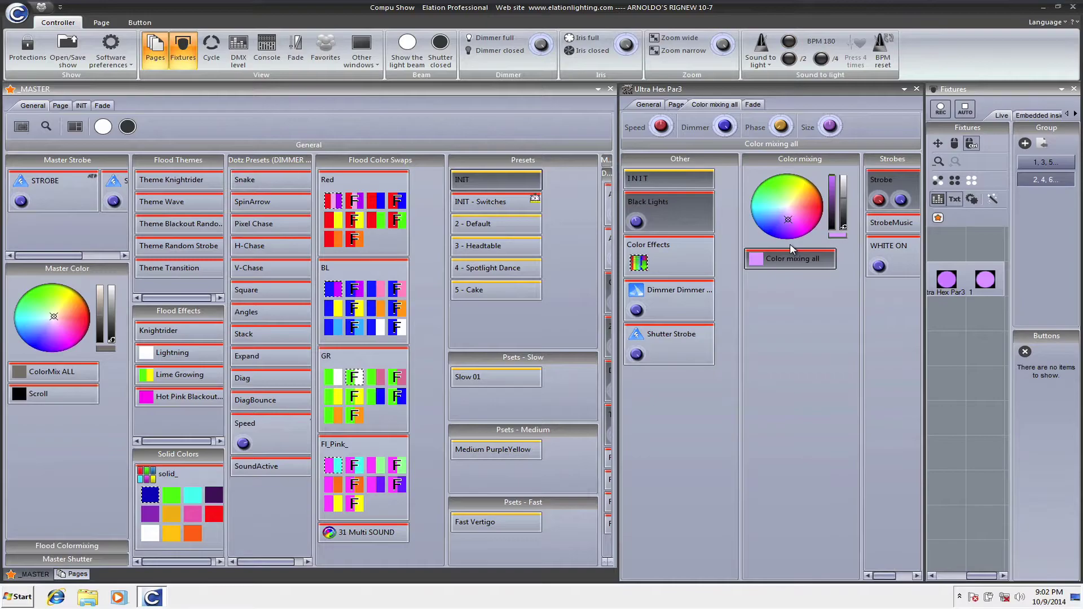
- Mix a light blue in the Ultra Hex Par3 color wheel and adjust the Color mixing all dimmer
{"action": "left_click", "coordinate": [781, 210]}
{"action": "left_click", "coordinate": [758, 218]}
{"action": "mouse_move", "coordinate": [722, 129]}
{"action": "left_click", "coordinate": [727, 128]}
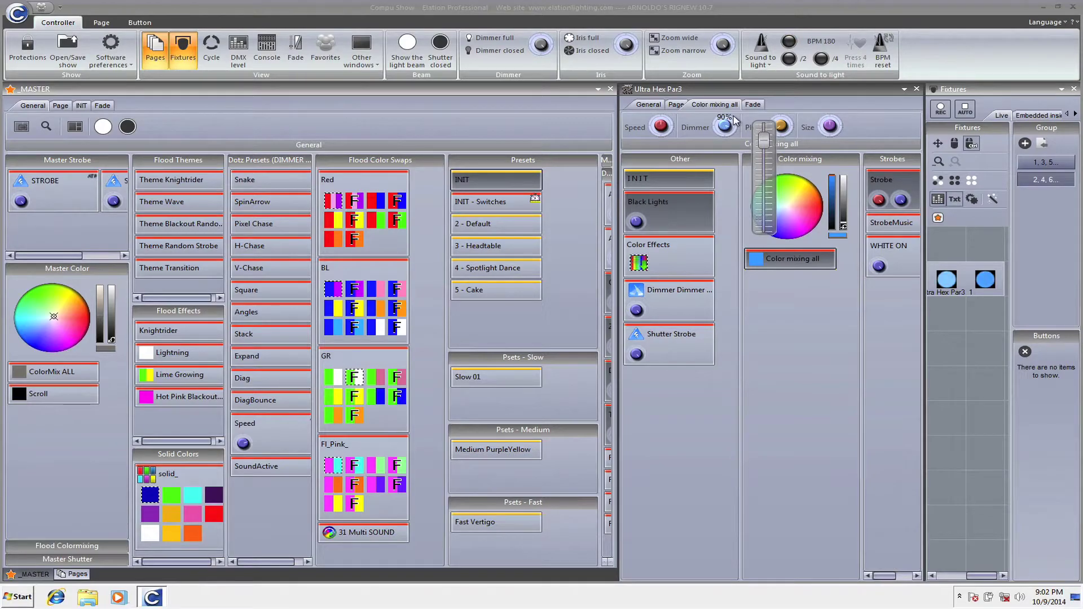
- Bring up the Black Lights switch settings, and turn Color mixing all off and back on
{"action": "left_click", "coordinate": [728, 166]}
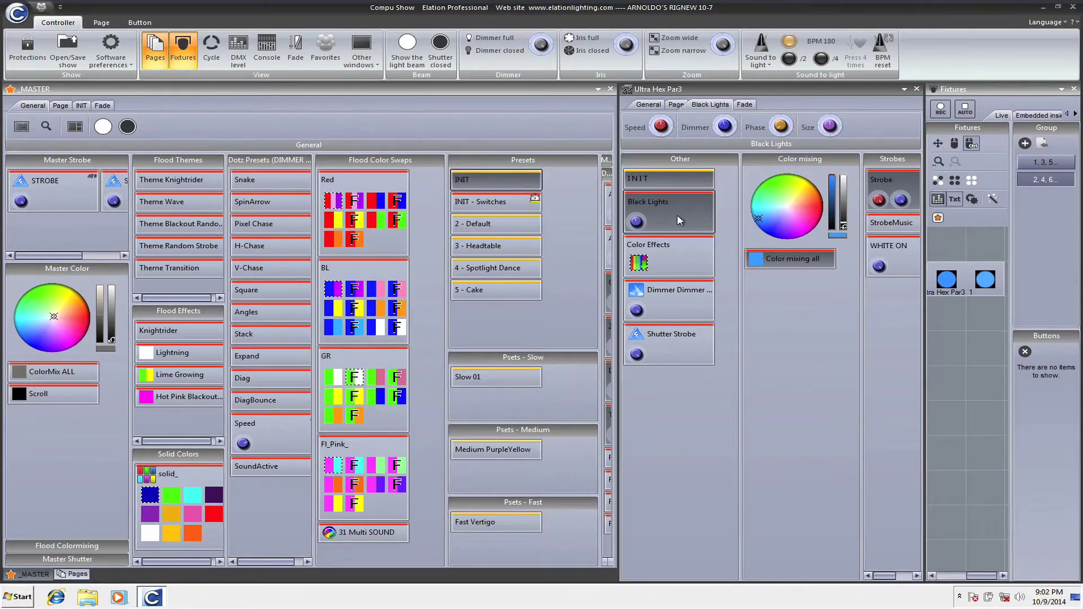
{"action": "left_click", "coordinate": [790, 263]}
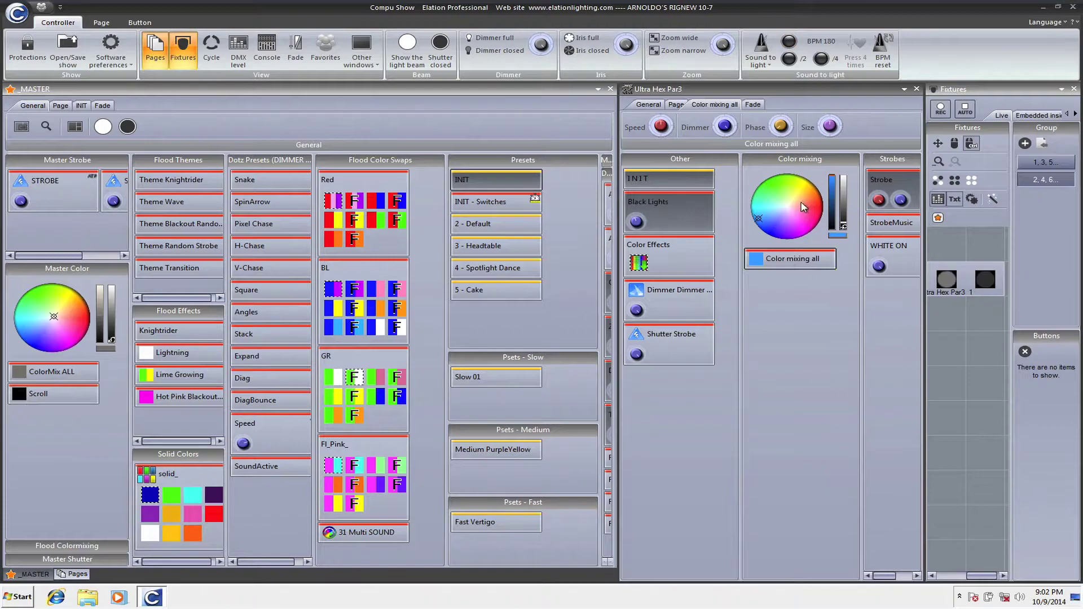
{"action": "left_click", "coordinate": [793, 258]}
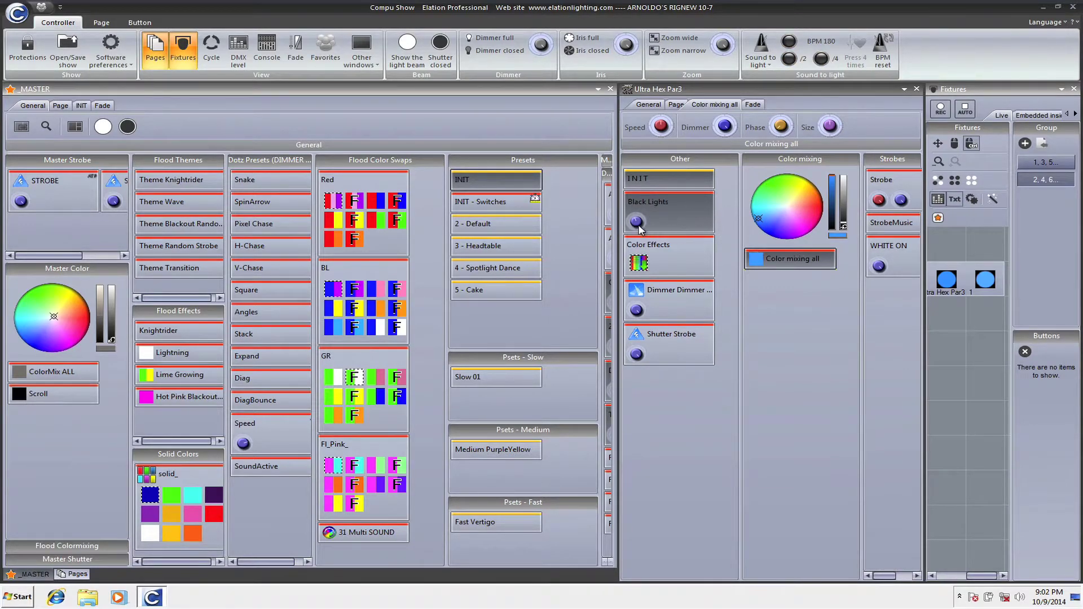
- Mix a deep blue in the Ultra Hex Par3 color wheel and lower the Color mixing all dimmer to 0%
{"action": "left_click", "coordinate": [636, 222]}
{"action": "left_click", "coordinate": [636, 221]}
{"action": "left_click", "coordinate": [767, 236]}
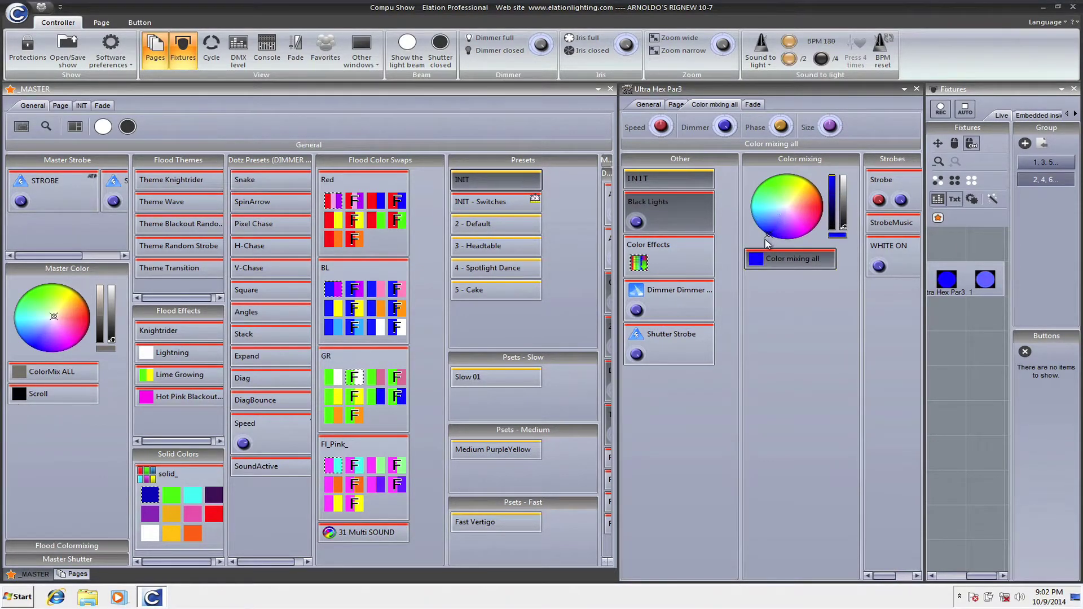
{"action": "left_click_drag", "start_coordinate": [725, 127], "coordinate": [723, 229]}
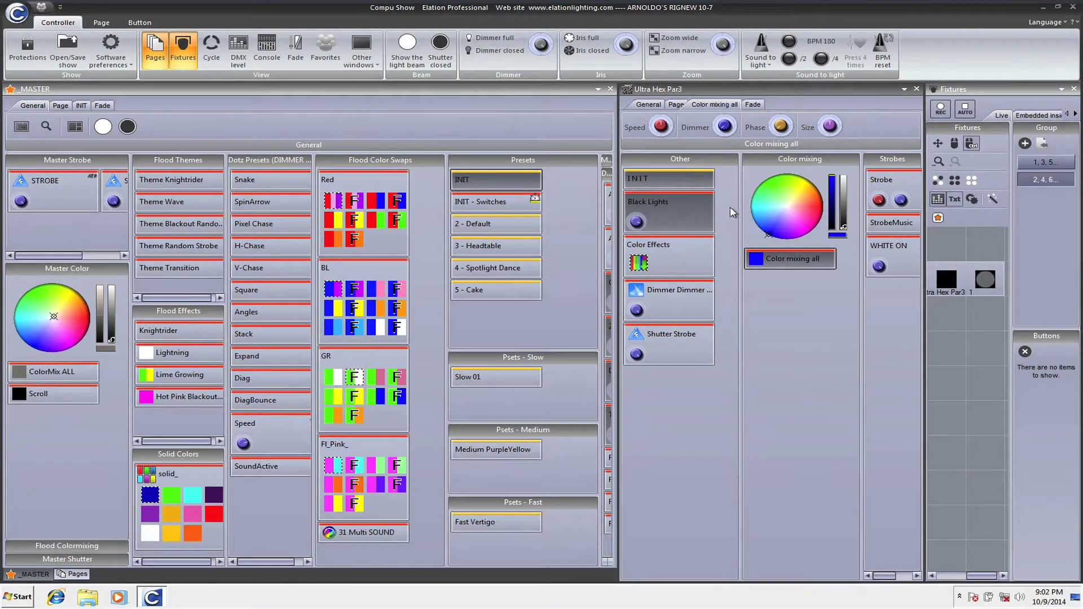
- Activate Strobe, switch back to Color mixing all with its dimmer at 0%, and reset the Ultra Hex Par3 page with INIT
{"action": "left_click", "coordinate": [897, 187]}
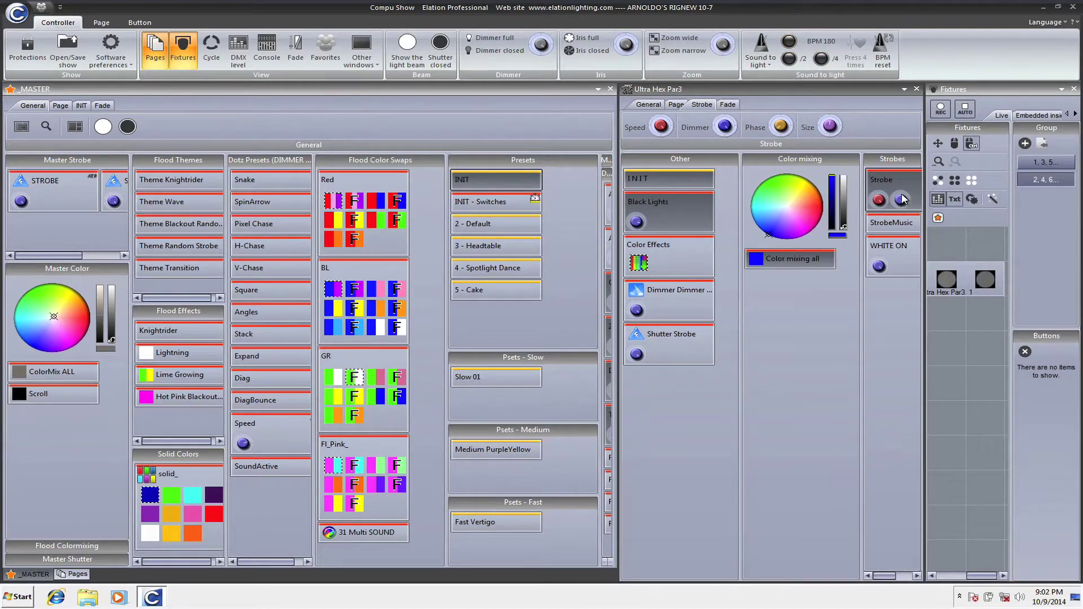
{"action": "left_click", "coordinate": [780, 259]}
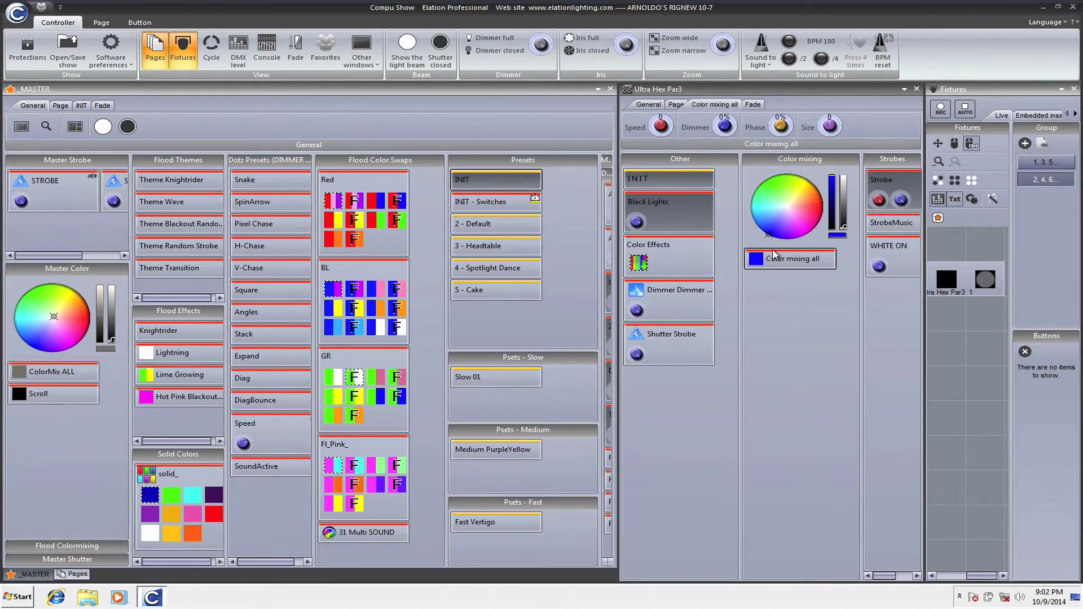
{"action": "left_click", "coordinate": [728, 137]}
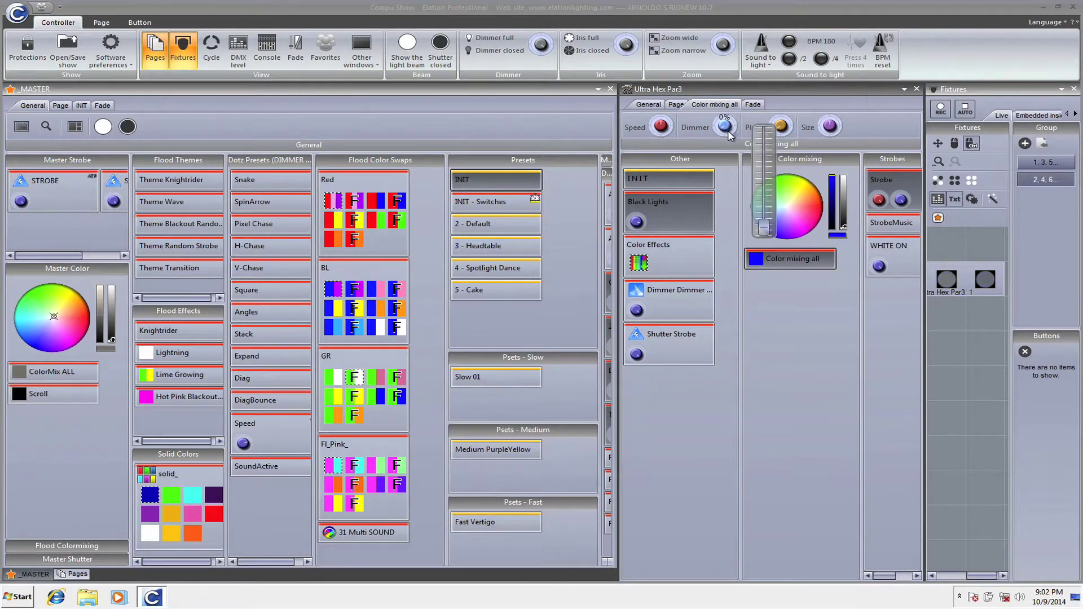
{"action": "left_click", "coordinate": [668, 178]}
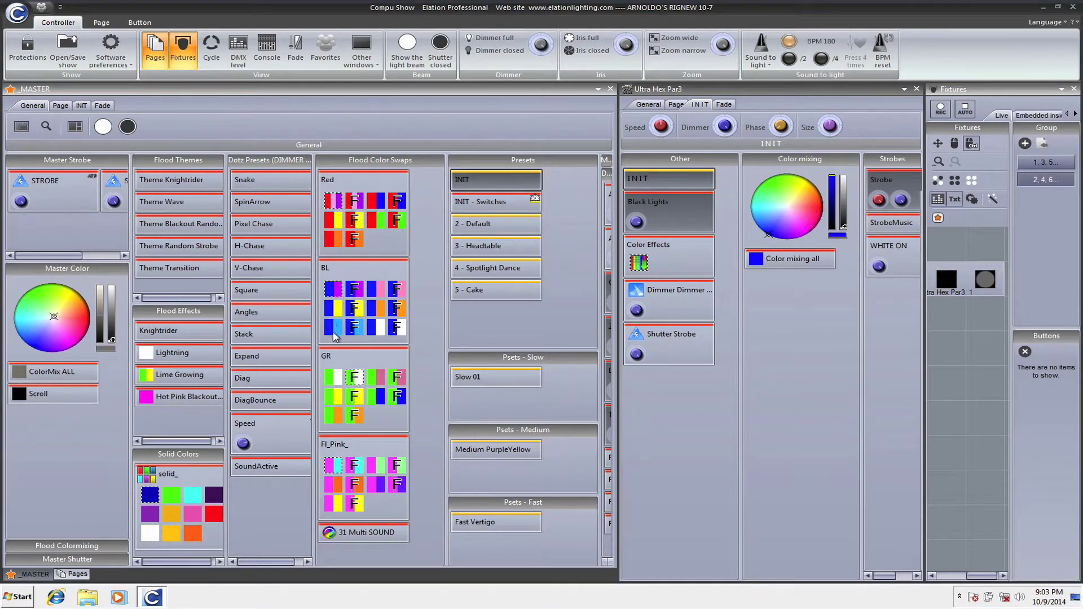
- Activate the GR 24 Green White color swap on the MASTER page and widen the Fixtures window around the Ultra Hex Par3 fixtures
{"action": "left_click", "coordinate": [333, 384]}
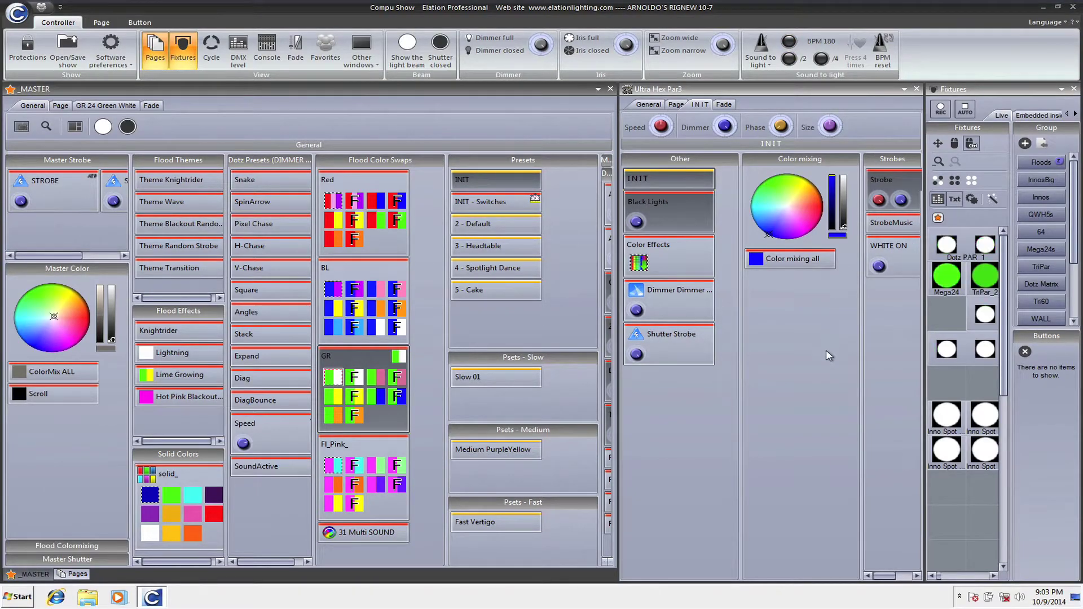
{"action": "left_click_drag", "start_coordinate": [777, 87], "coordinate": [471, 335]}
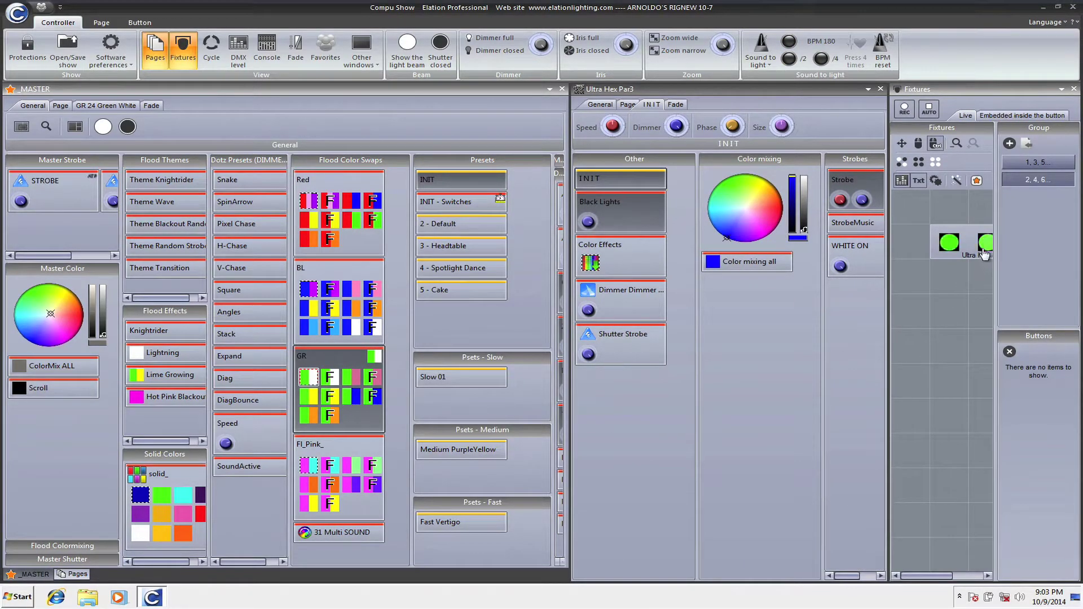
{"action": "left_click_drag", "start_coordinate": [909, 576], "coordinate": [928, 577]}
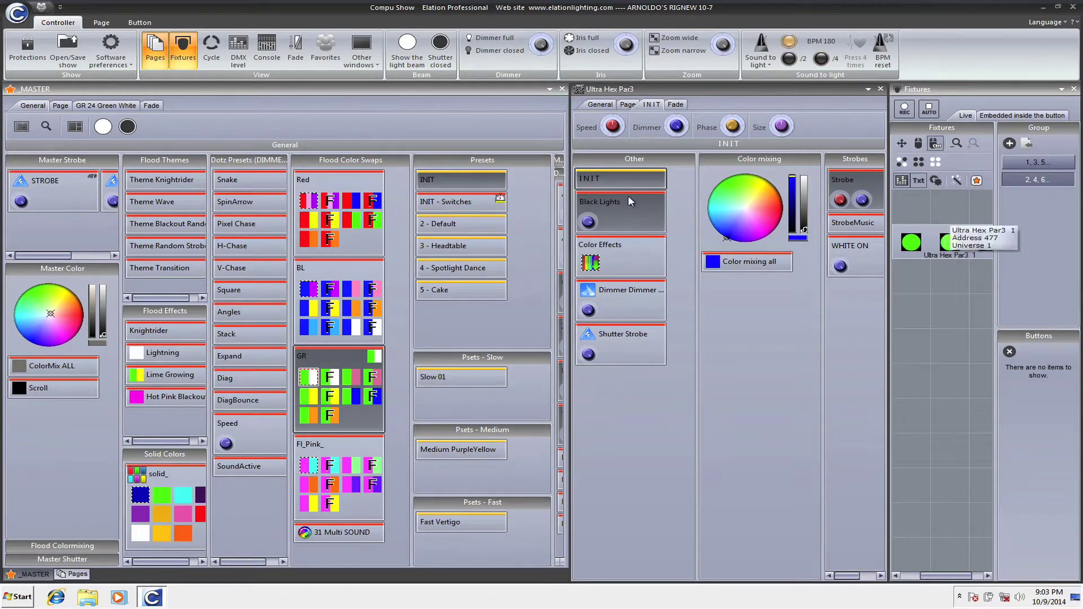
- Lower the GR 24 Green White switch's own dimmer to about 9% and raise it back up
{"action": "left_click", "coordinate": [102, 106]}
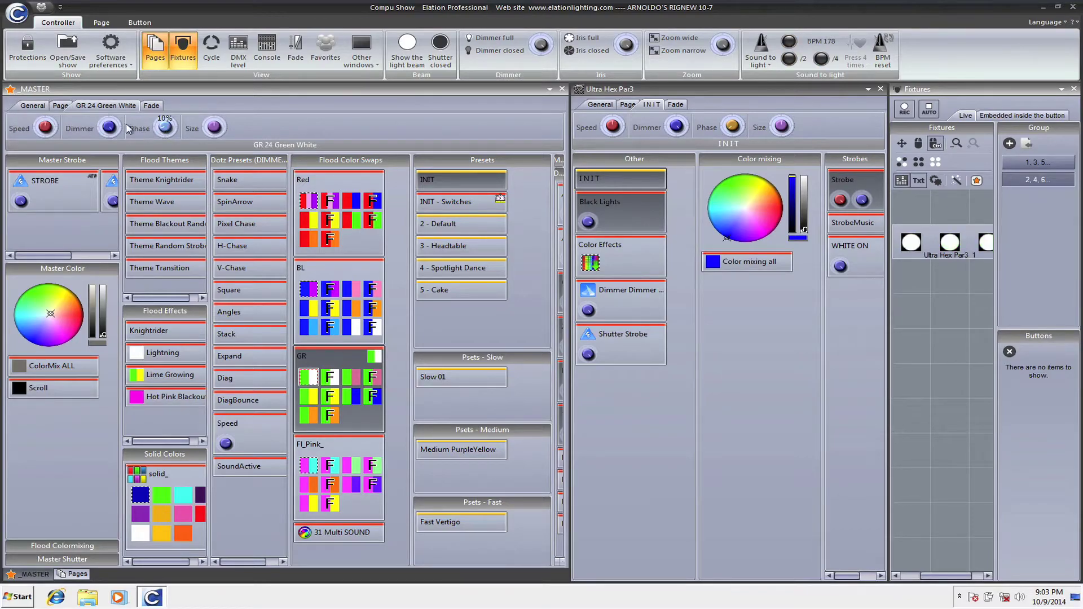
{"action": "left_click", "coordinate": [116, 127]}
{"action": "left_click_drag", "start_coordinate": [118, 130], "coordinate": [118, 149]}
{"action": "scroll", "coordinate": [119, 149], "scroll_direction": "up", "scroll_amount": 2}
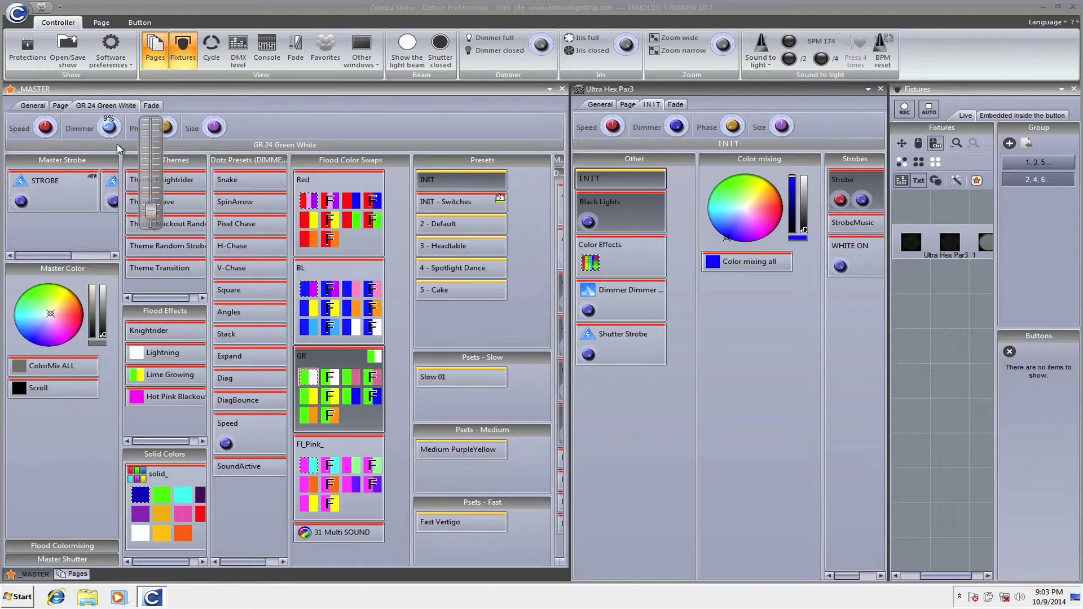
{"action": "scroll", "coordinate": [117, 138], "scroll_direction": "up", "scroll_amount": 10}
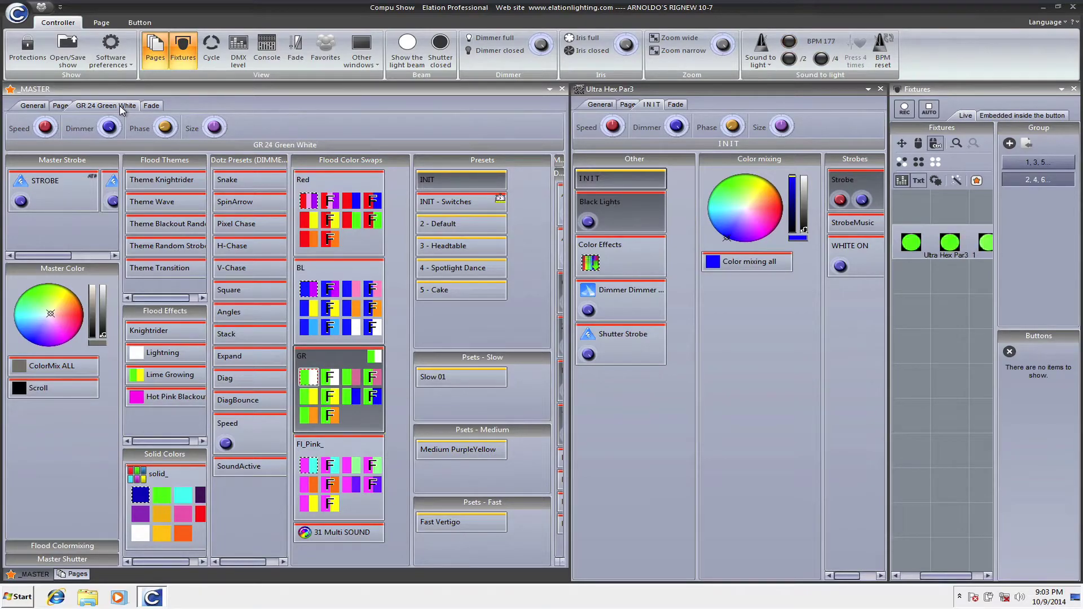
- Mix a purple with Color mixing all over the green-white swap, raise its dimmer to 100%, and apply the MASTER page's INIT preset
{"action": "left_click", "coordinate": [628, 104]}
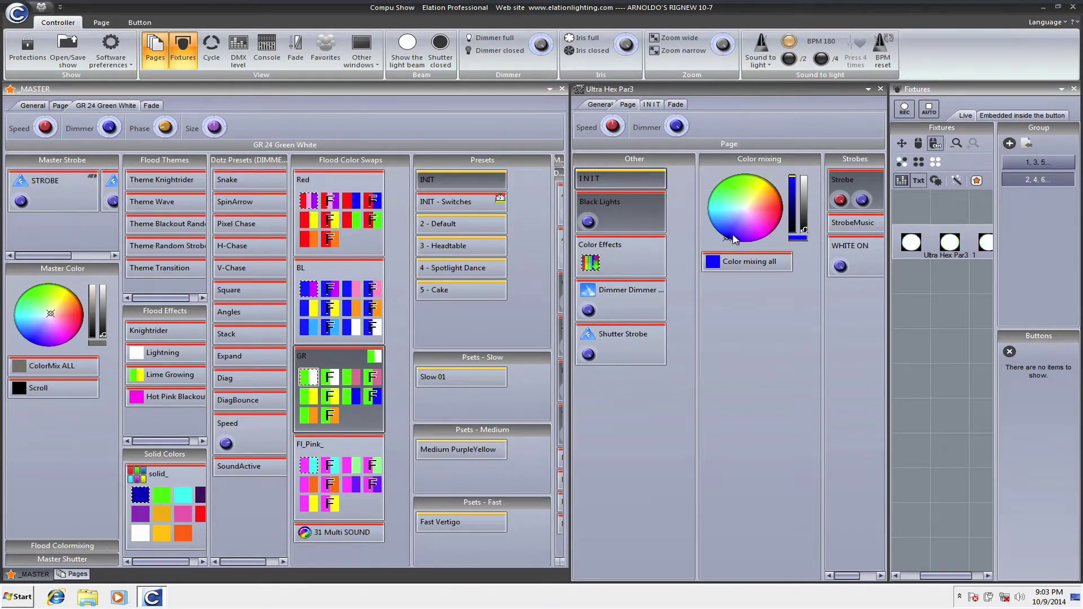
{"action": "left_click", "coordinate": [655, 105]}
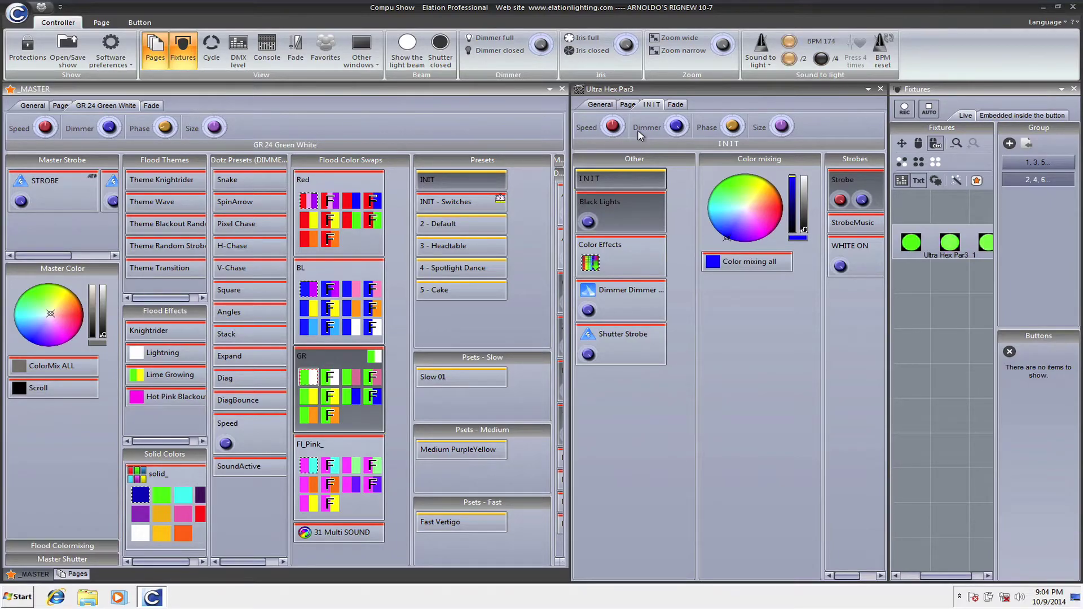
{"action": "left_click", "coordinate": [740, 262]}
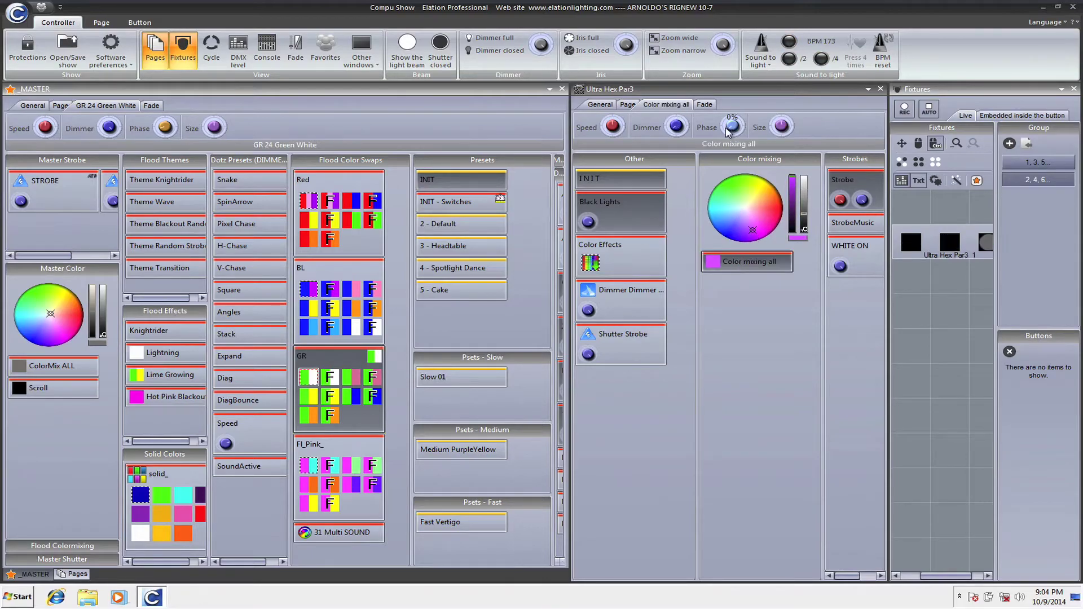
{"action": "mouse_move", "coordinate": [617, 132]}
{"action": "left_click", "coordinate": [435, 181]}
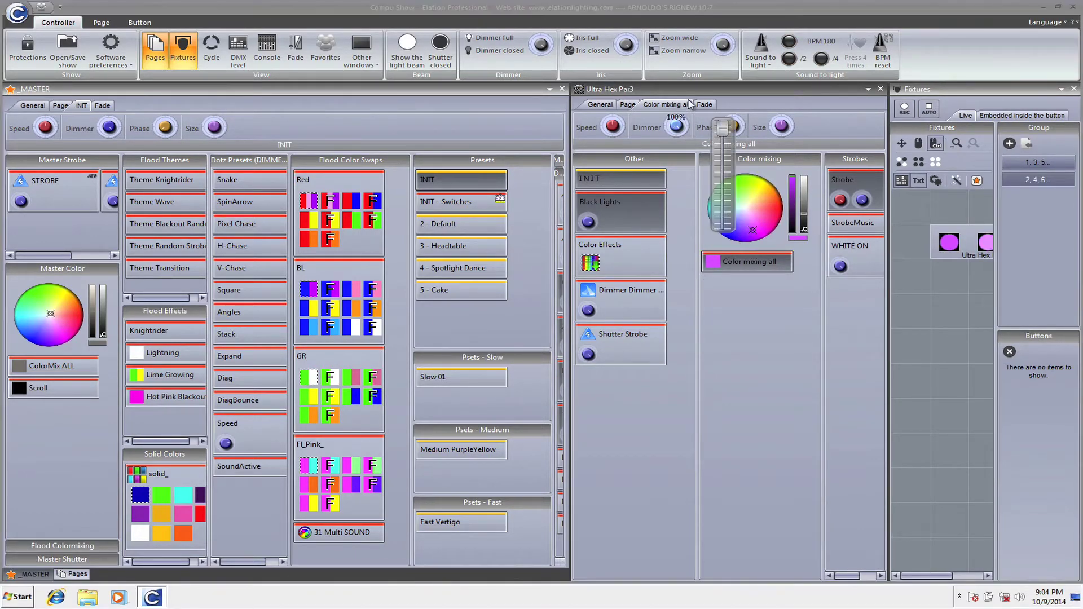
- Open the Color mixing all switch in the editor, examine its channel settings, and close it without saving
{"action": "double_click", "coordinate": [736, 262]}
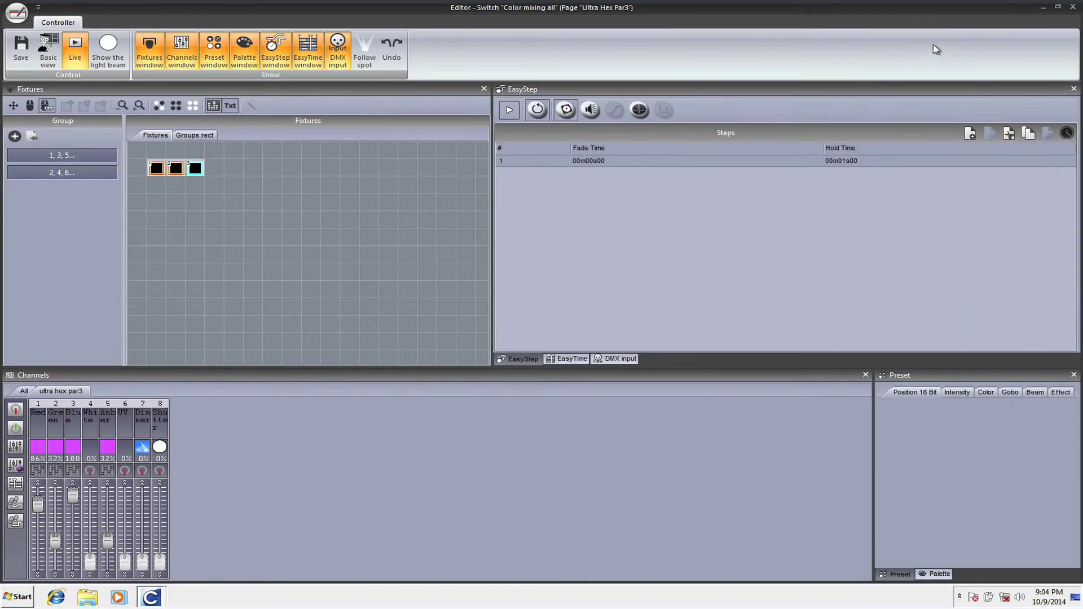
{"action": "left_click", "coordinate": [1072, 8]}
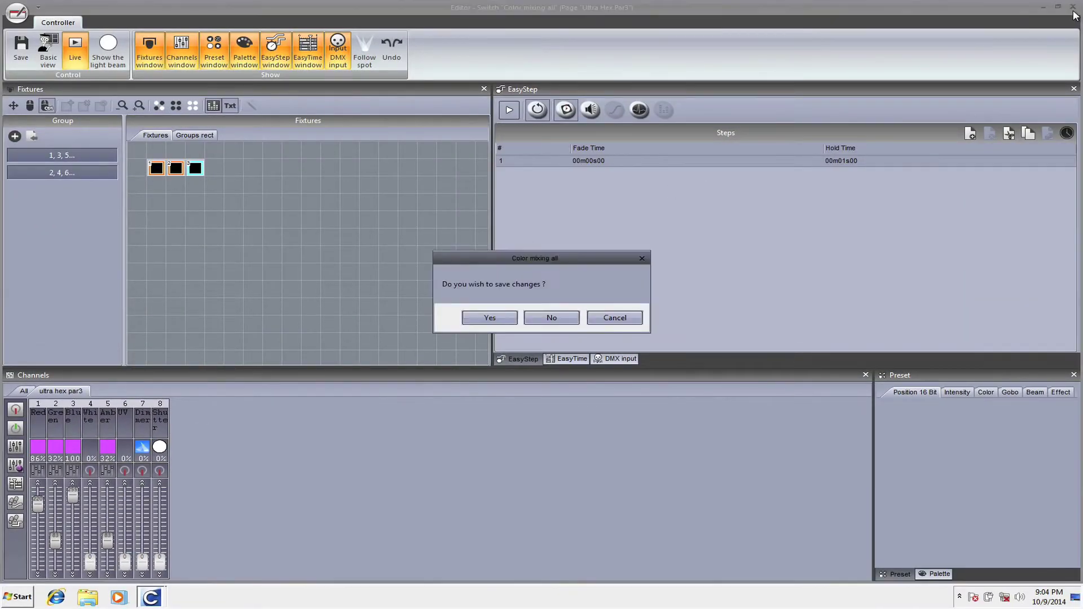
{"action": "left_click", "coordinate": [551, 318]}
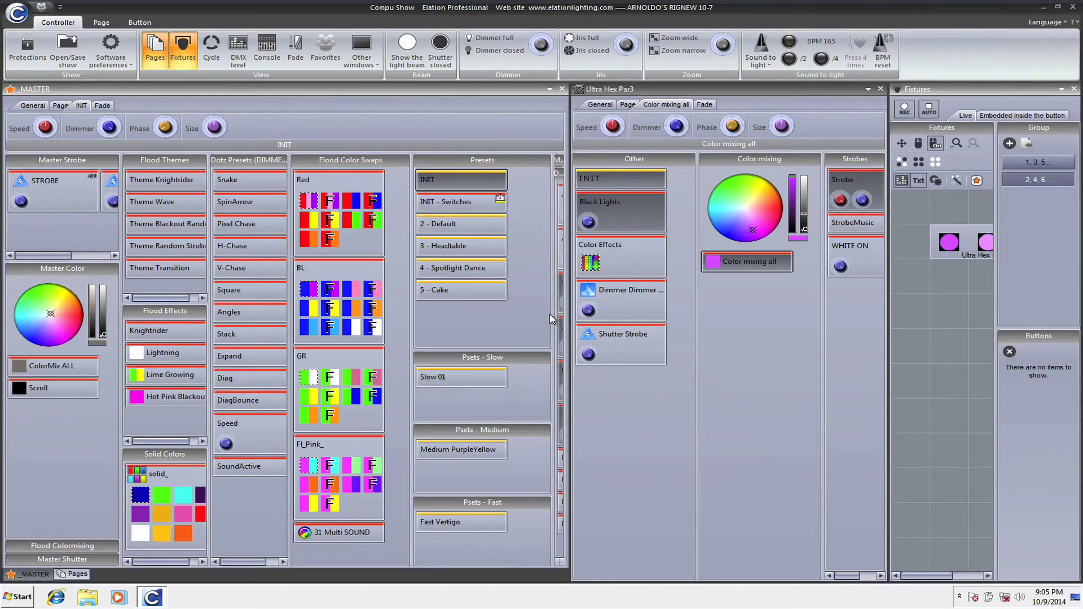
- Show the MIDICON console, try its first fader, and bring up the Ultra Hex Par3 page dimmer
{"action": "left_click", "coordinate": [266, 48]}
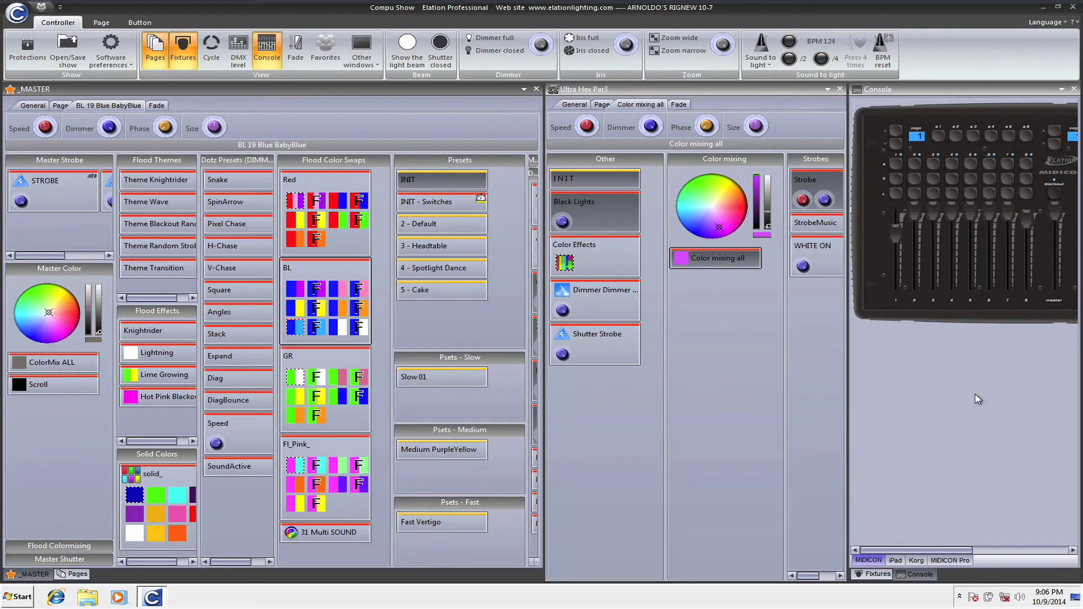
{"action": "left_click_drag", "start_coordinate": [918, 554], "coordinate": [946, 554]}
{"action": "left_click_drag", "start_coordinate": [894, 244], "coordinate": [897, 265]}
{"action": "left_click", "coordinate": [602, 105]}
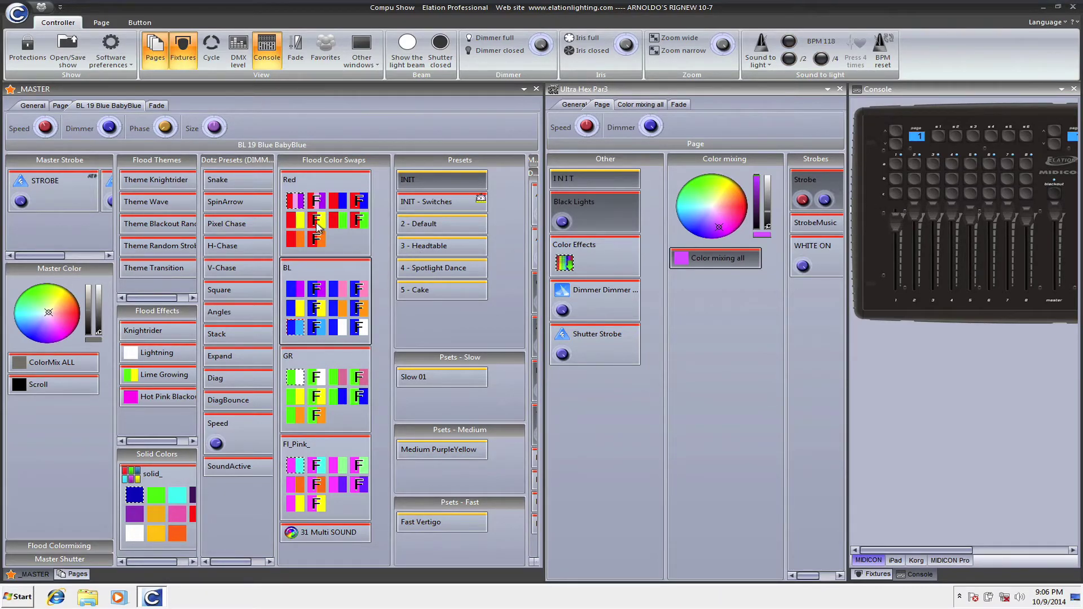
- Activate Red 01 on MASTER, and Strobe and Color mixing all on Ultra Hex Par3, to compare each switch's own dimmer
{"action": "left_click", "coordinate": [295, 200]}
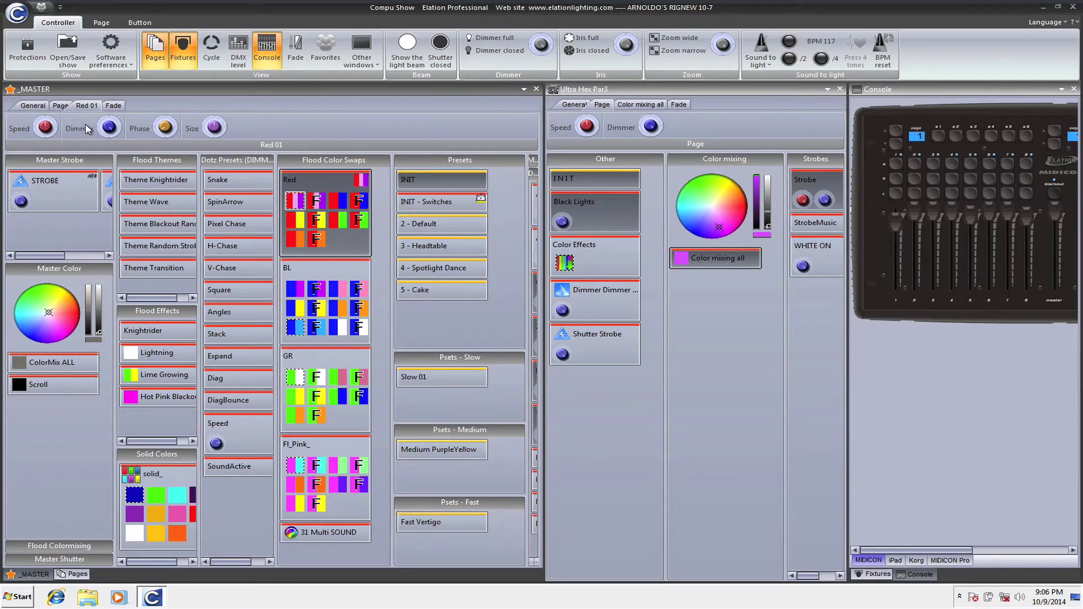
{"action": "left_click", "coordinate": [110, 127]}
{"action": "left_click", "coordinate": [640, 105]}
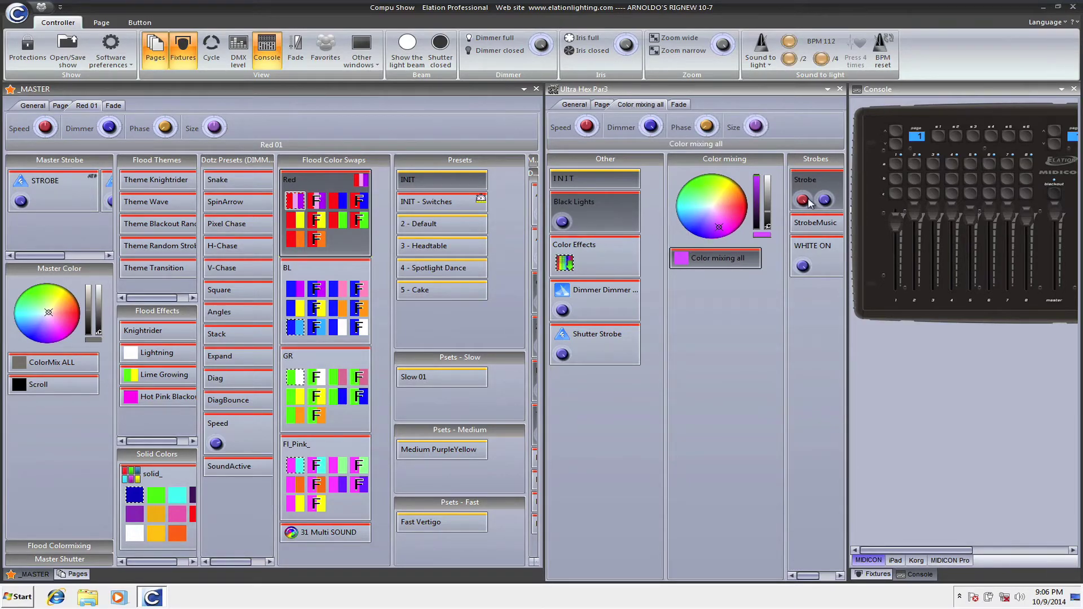
{"action": "left_click", "coordinate": [825, 178]}
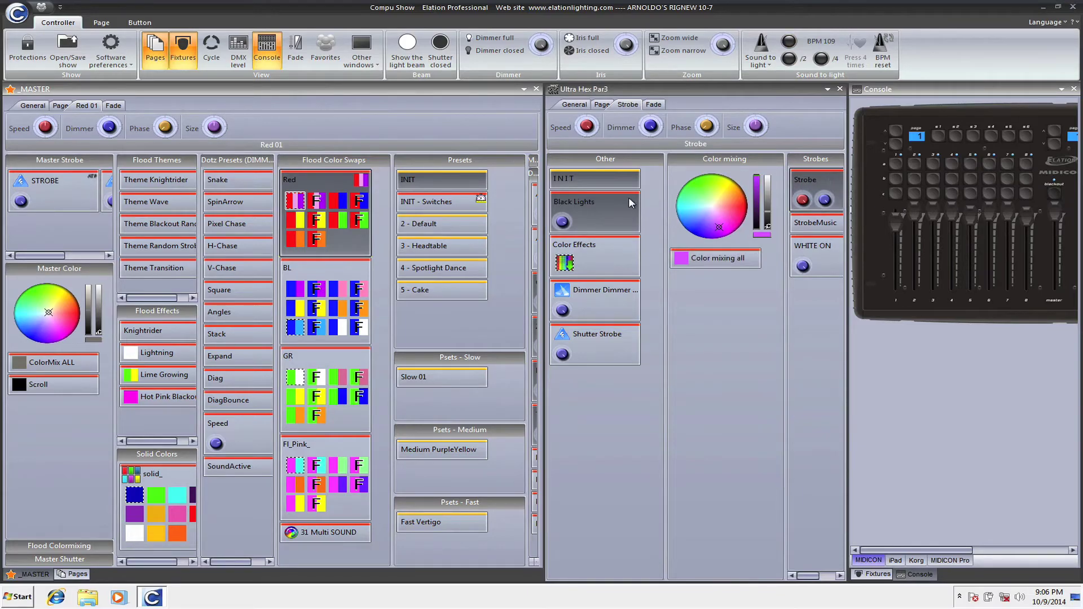
{"action": "left_click", "coordinate": [714, 257]}
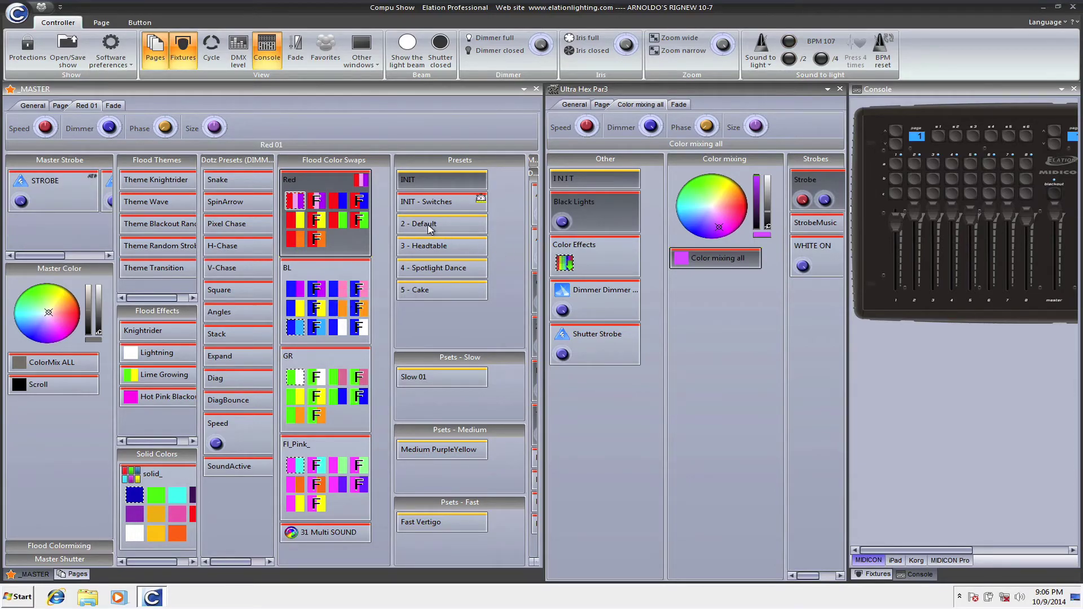
- Open the MIDI command list of fader 1 on console page 2 and select the Ultra Hex Par3 page dimmer command
{"action": "left_click_drag", "start_coordinate": [880, 250], "coordinate": [881, 204]}
{"action": "right_click", "coordinate": [892, 215]}
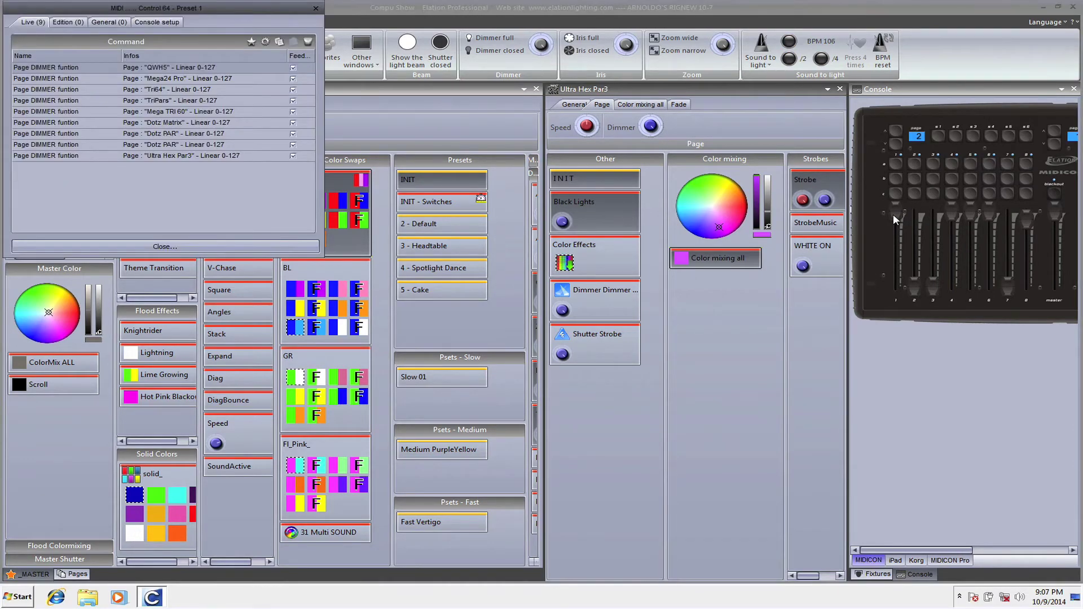
{"action": "left_click", "coordinate": [179, 157]}
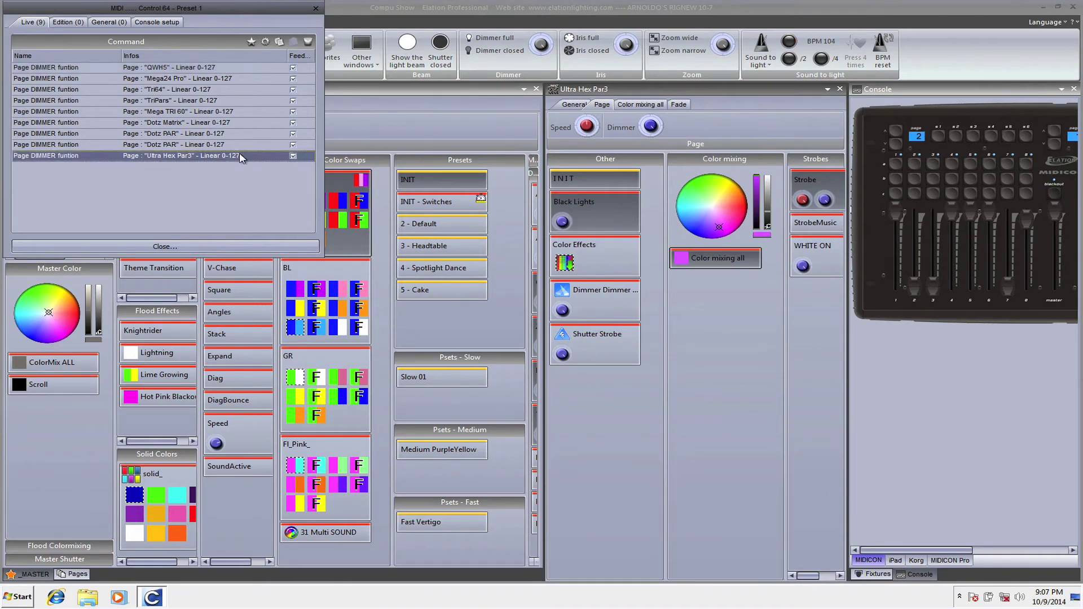